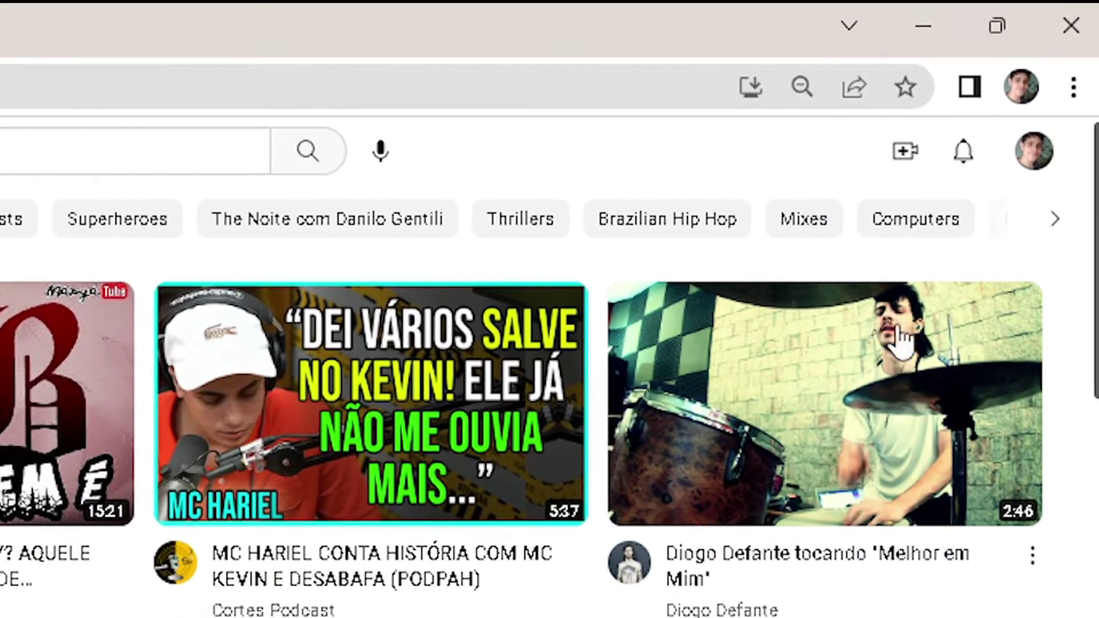
Step: Start a YouTube video upload with the file TOP 9 BEST WINDOWS SHORTCUTS.mp4 from the Desktop
left_click(914, 151)
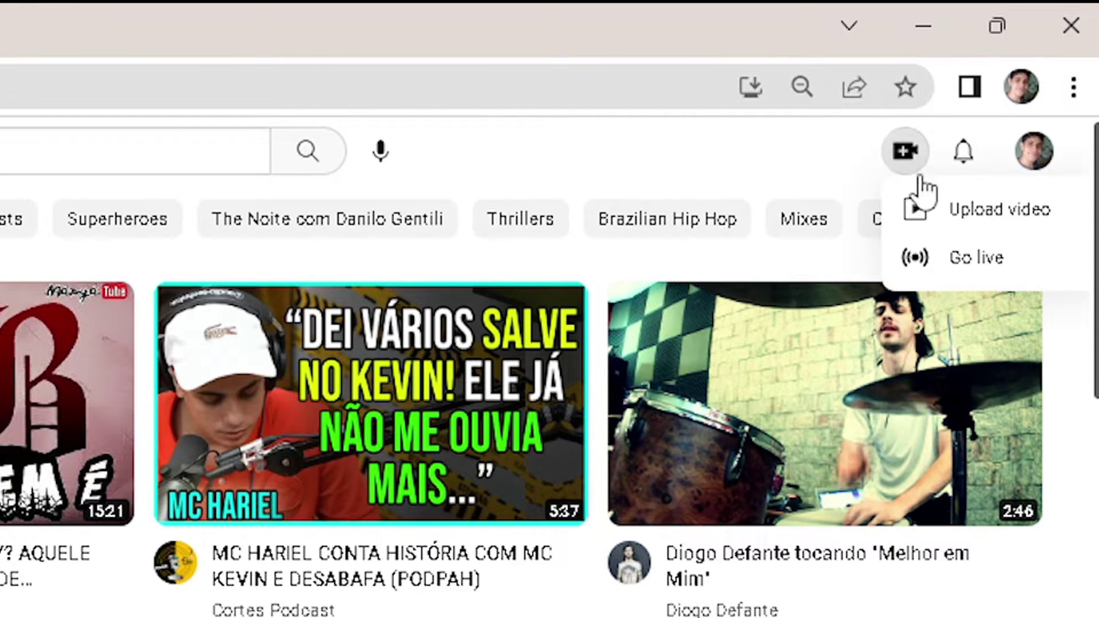
left_click(915, 223)
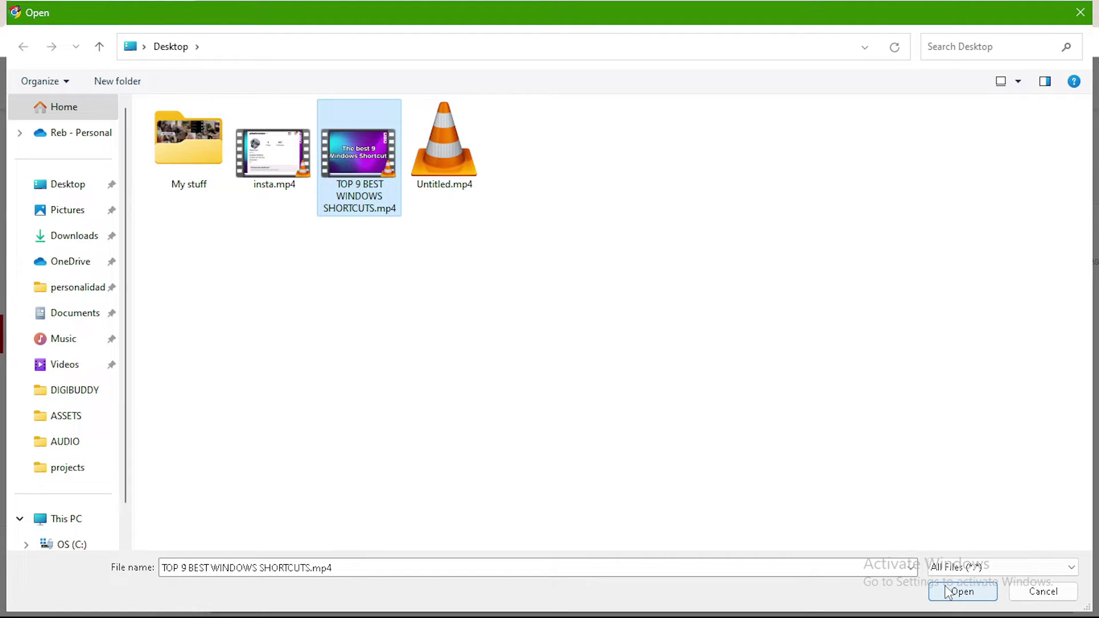
left_click(961, 591)
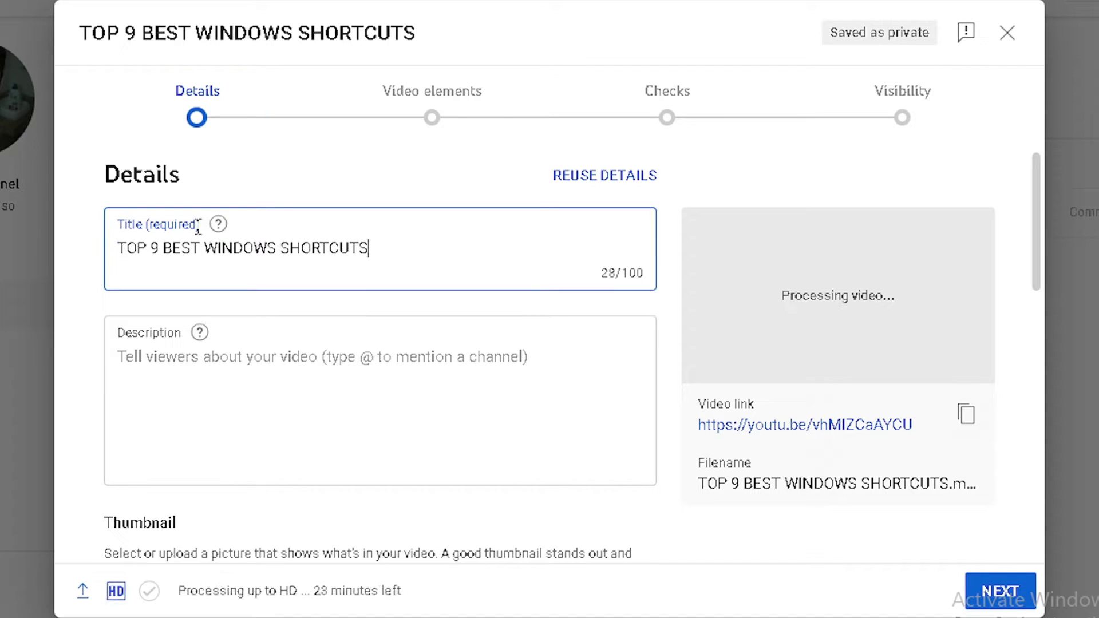
scroll(220, 194, "down", 3)
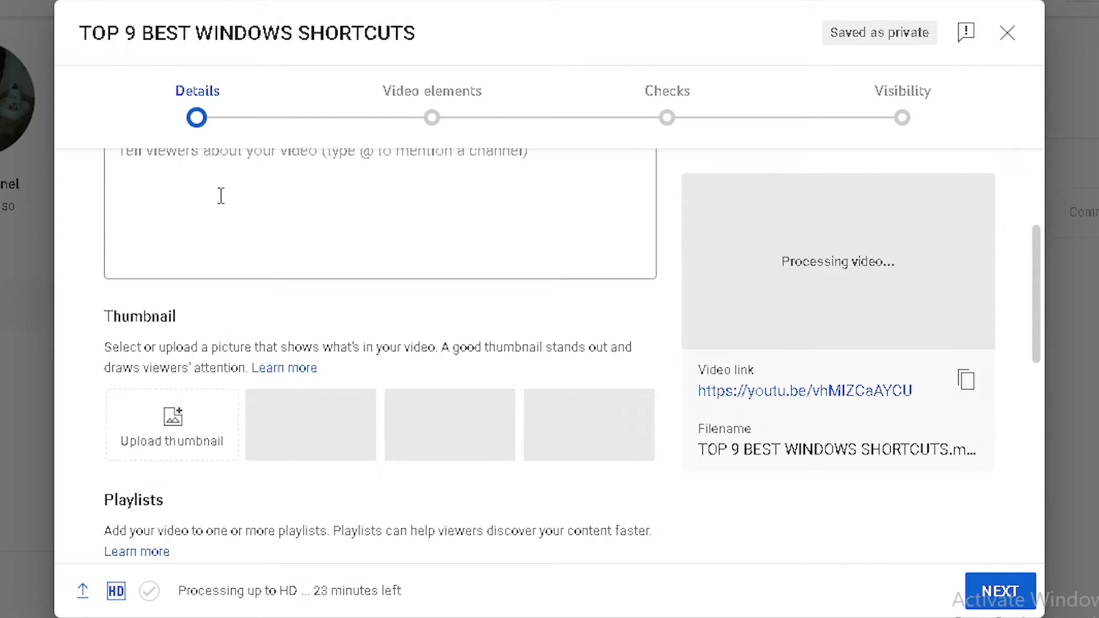
scroll(228, 206, "up", 2)
left_click(138, 251)
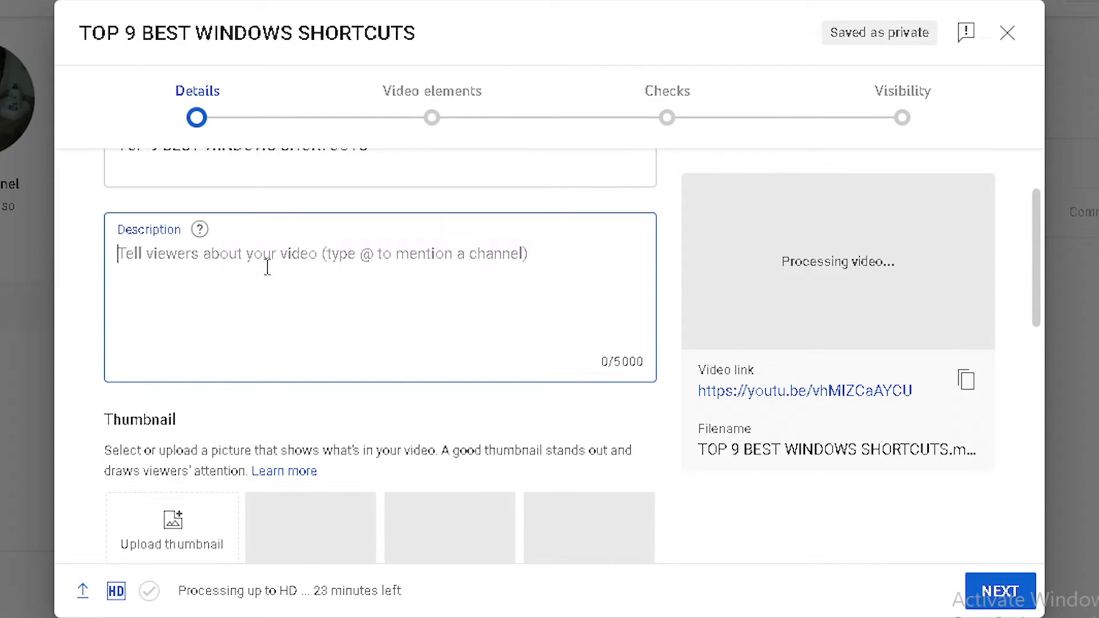
type("@DigiBuddy-Vid")
Step: Append the suggested hashtag #tutorial to the end of the video title
scroll(355, 257, "up", 2)
left_click(397, 250)
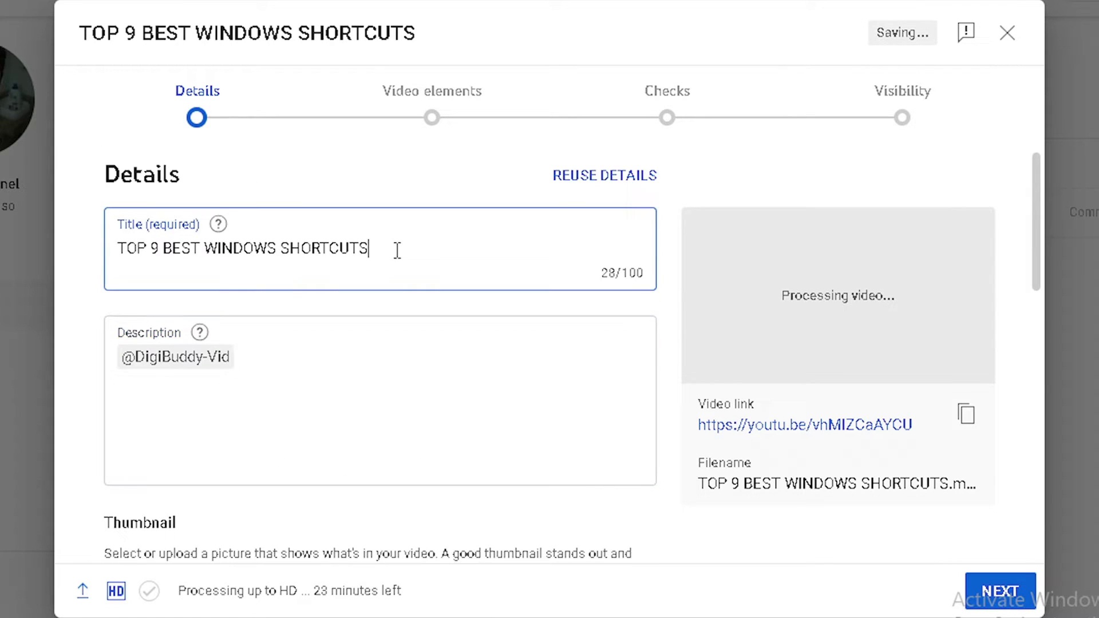
type("#tutoria")
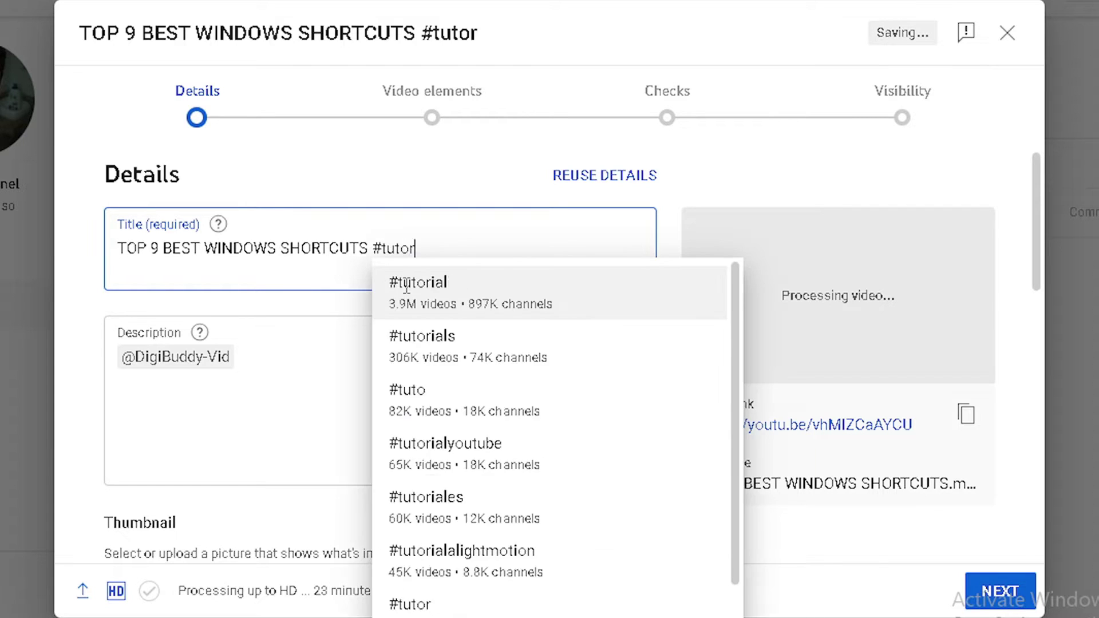
left_click(430, 290)
Step: Check the playlist choices for the video and close them without selecting a playlist
scroll(253, 265, "down", 5)
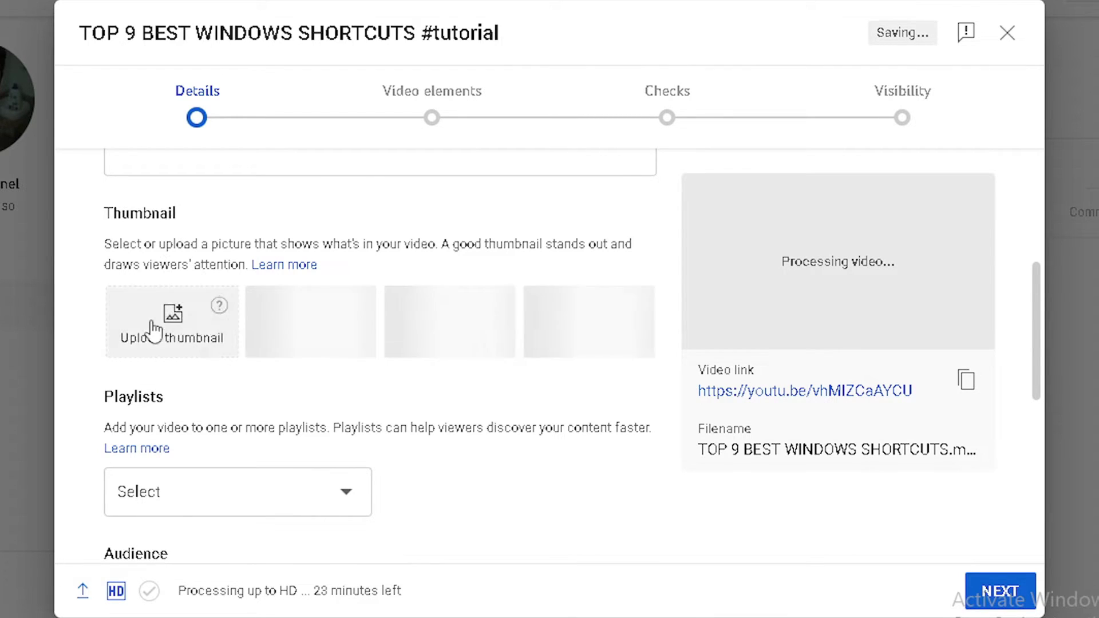
scroll(247, 456, "down", 2)
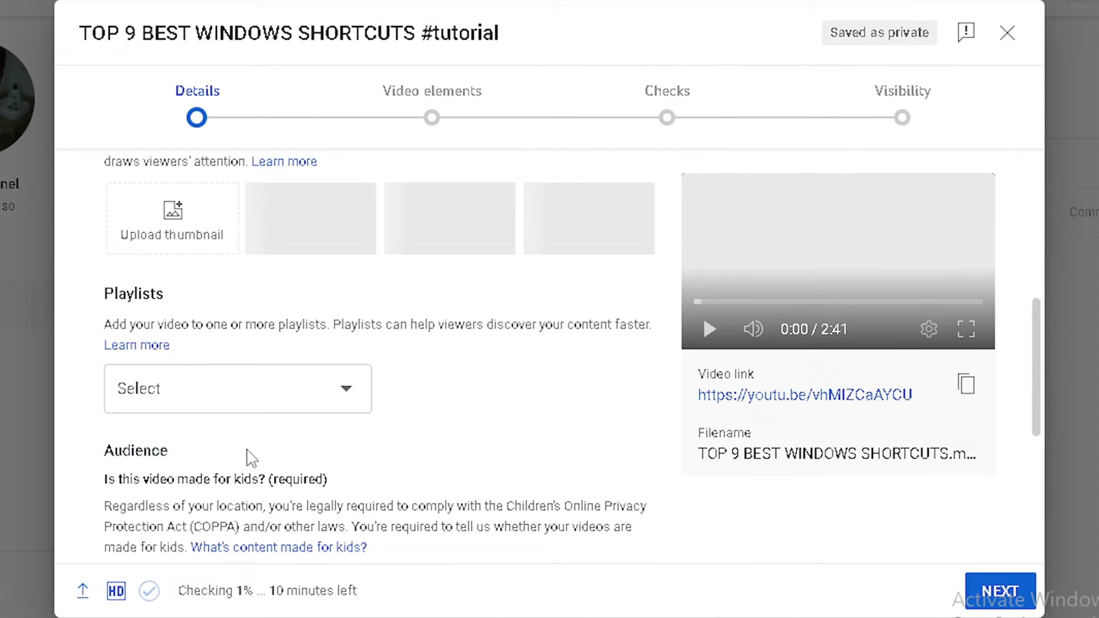
left_click(212, 405)
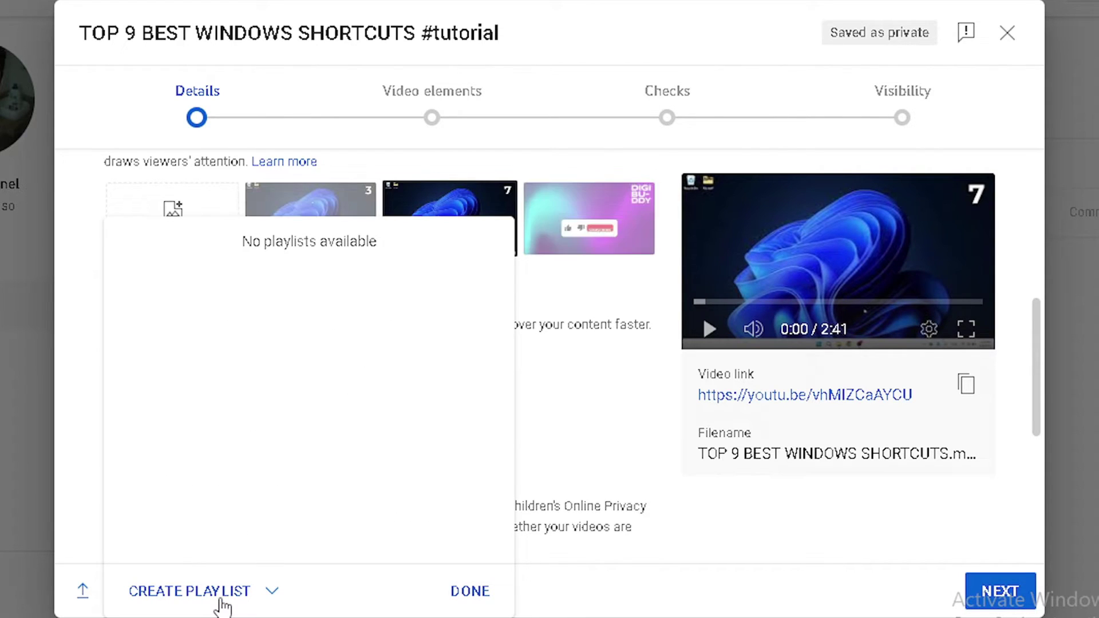
left_click(480, 606)
Step: Mark the video as not made for kids and, under age restriction, choose not to restrict it to viewers over 18
scroll(158, 309, "down", 3)
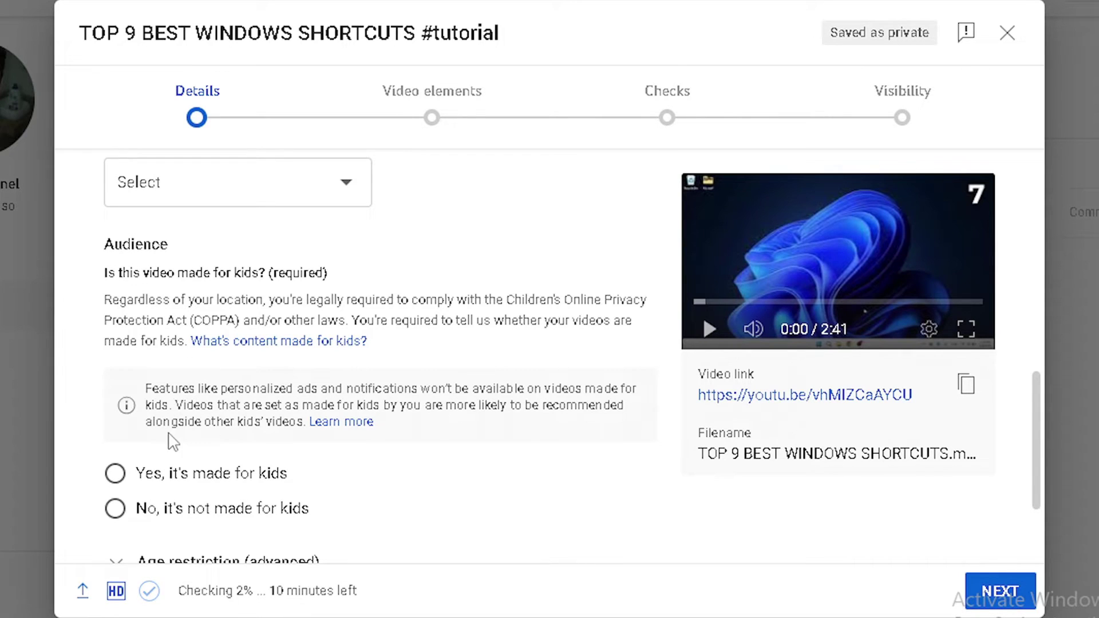
left_click(115, 508)
scroll(115, 405, "down", 3)
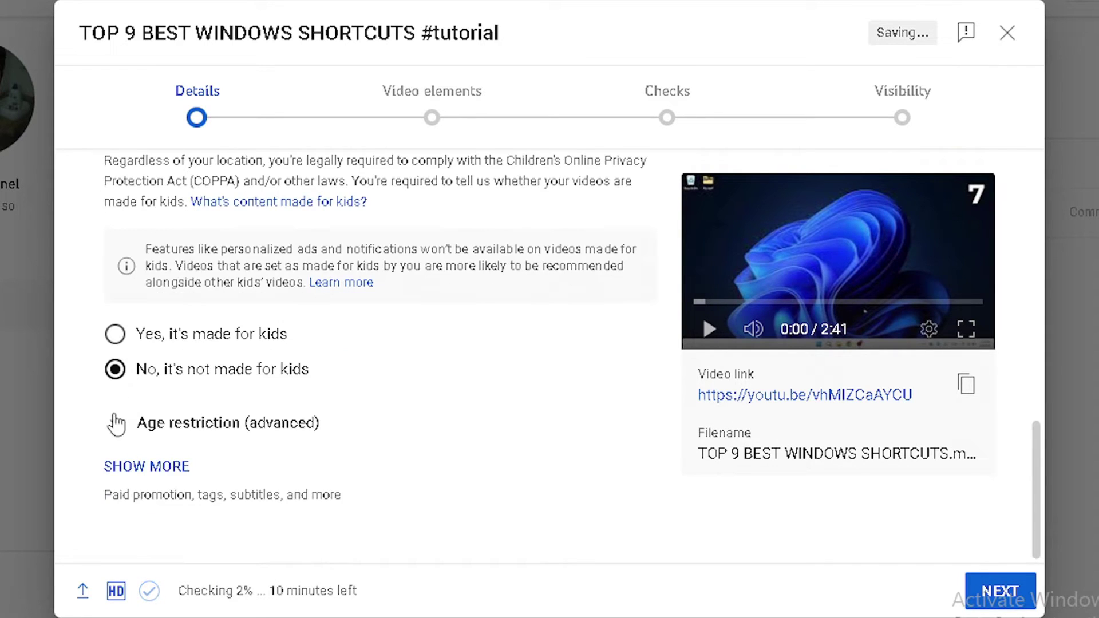
left_click(117, 426)
scroll(160, 367, "down", 3)
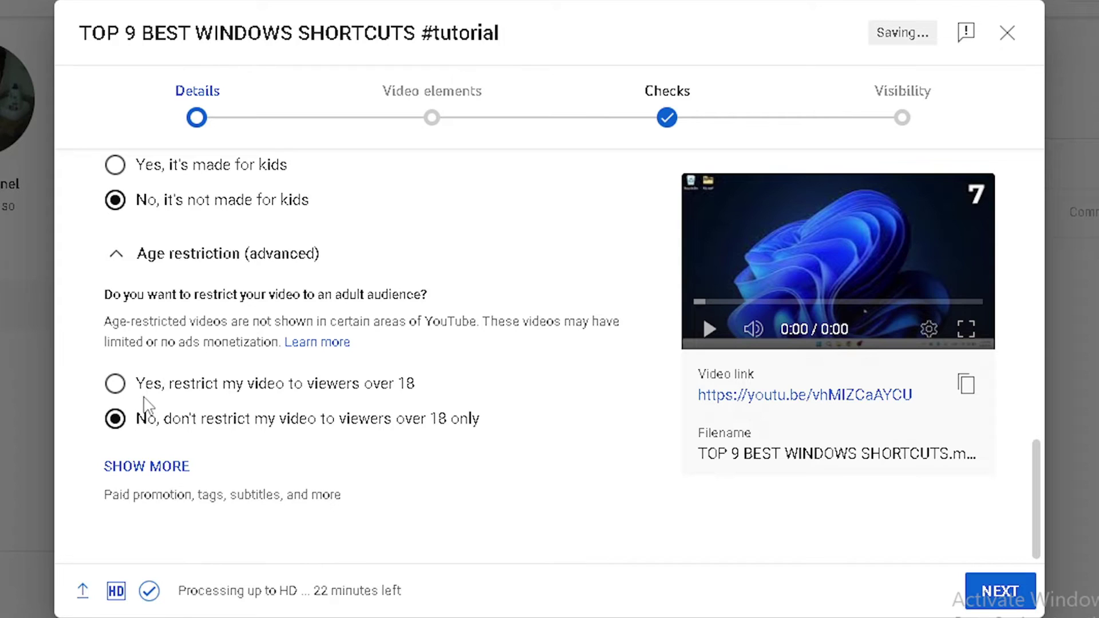
left_click(117, 389)
left_click(114, 421)
Step: Reveal the additional video details and toggle automatic chapters and key moments off and on again
left_click(178, 466)
scroll(203, 339, "down", 2)
scroll(203, 340, "down", 4)
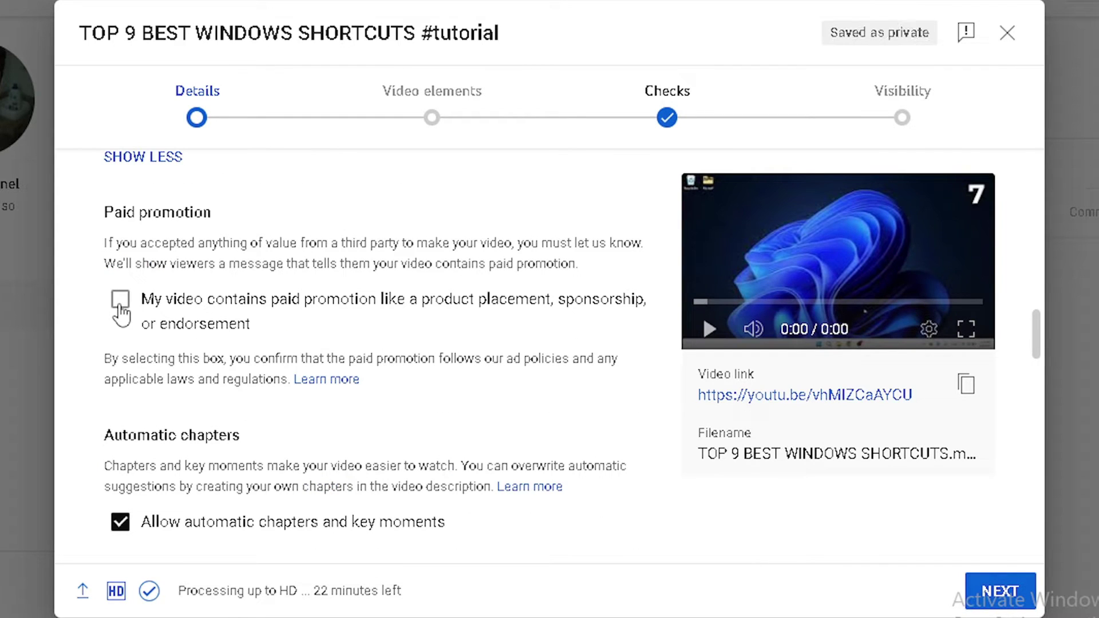
scroll(109, 381, "down", 2)
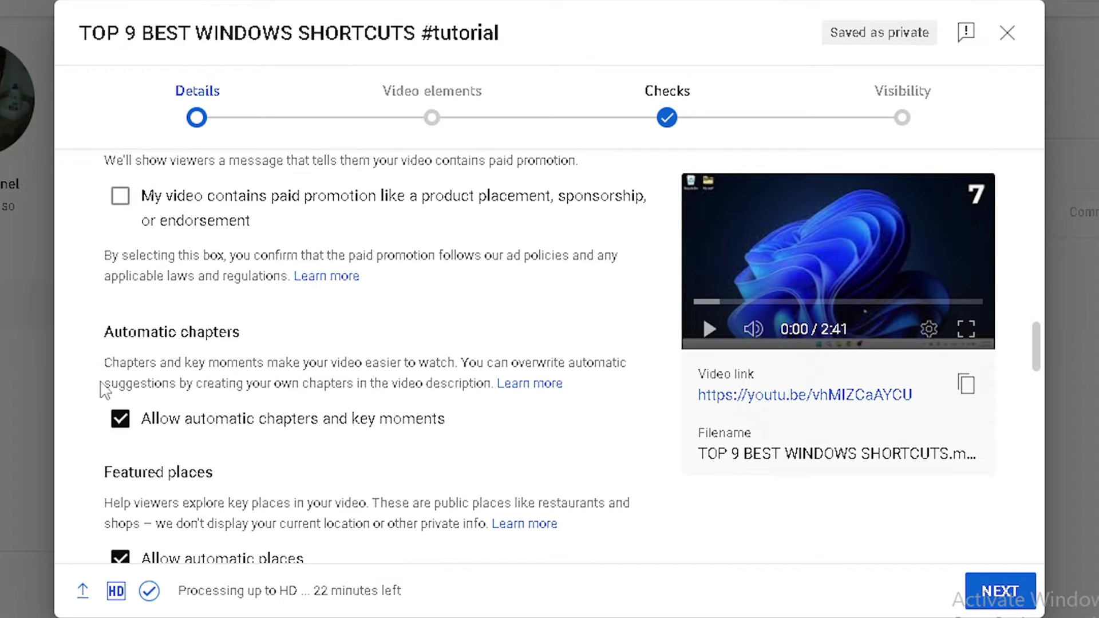
left_click(119, 418)
left_click(119, 417)
Step: Add the tags "windows shortcuts" and "windows tips and tricks" to the video
scroll(129, 289, "down", 3)
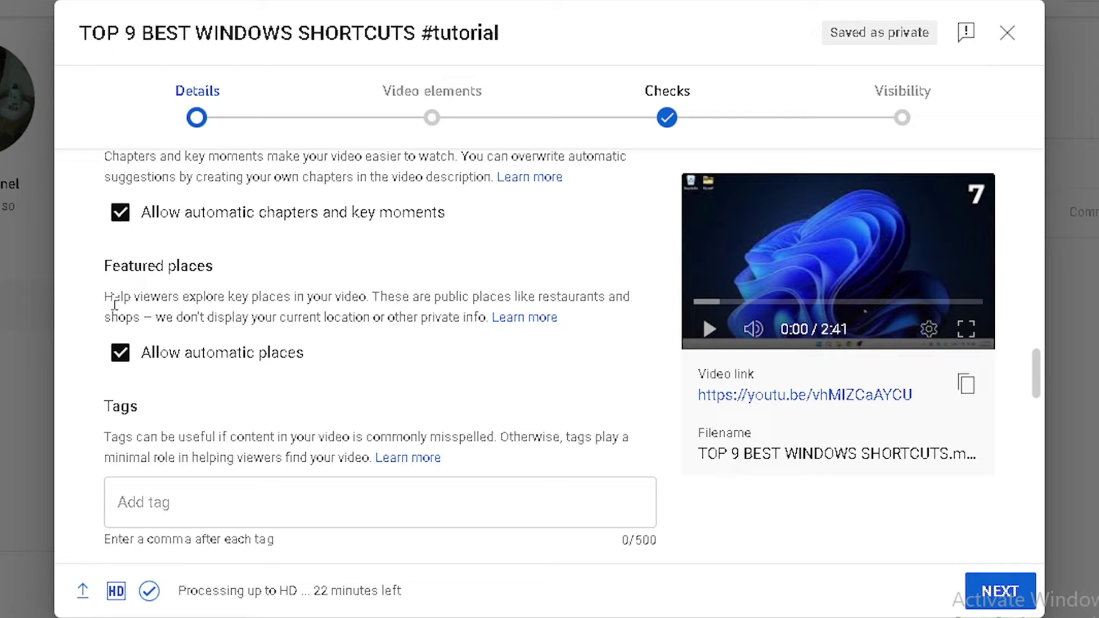
scroll(119, 335, "down", 2)
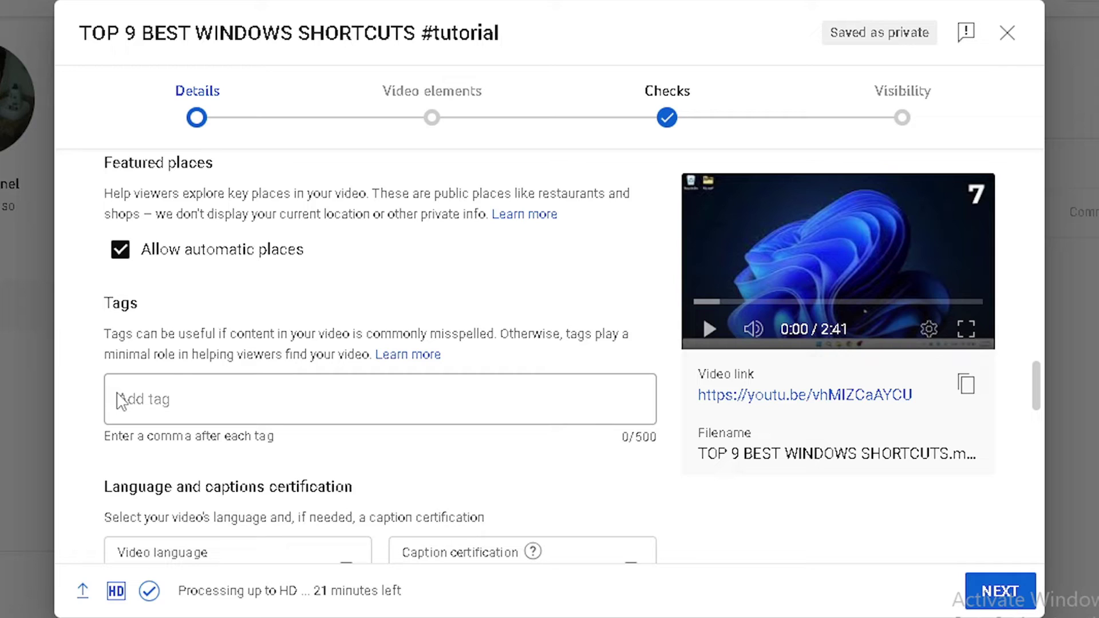
left_click(143, 399)
type("windows short")
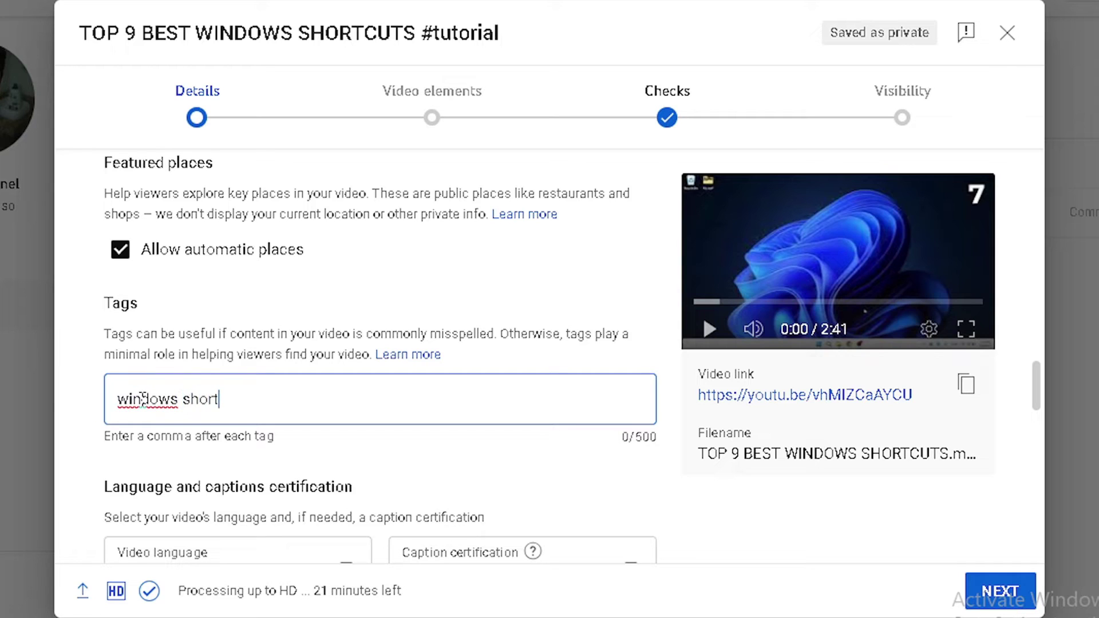
type("cuts,windows tips and tricks,")
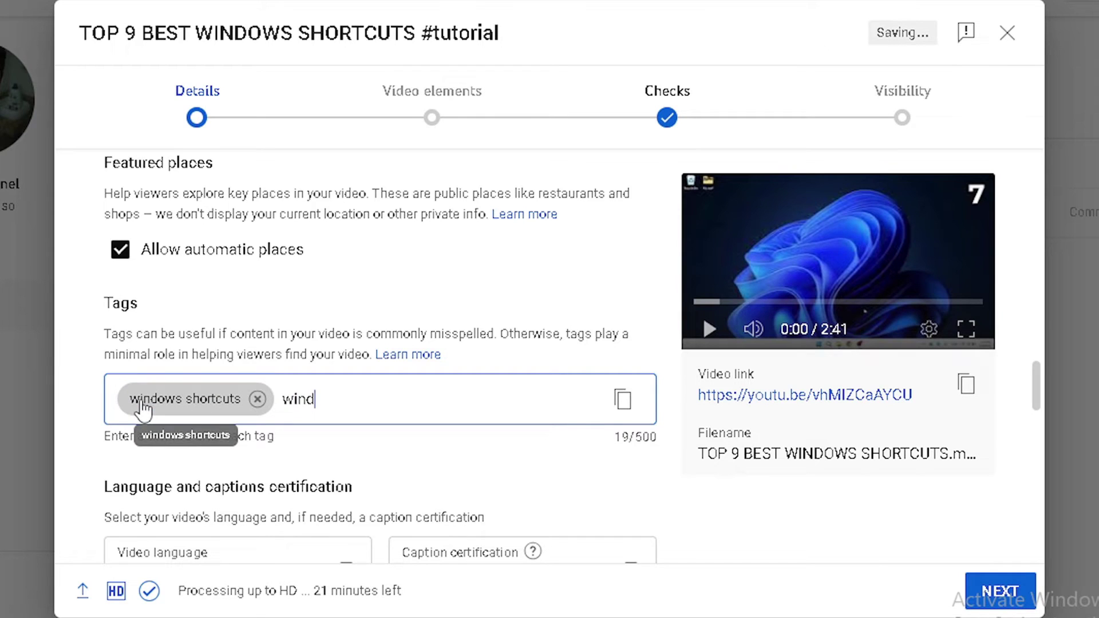
Step: Set the video location to Rio de Janeiro and open the recording date calendar
scroll(281, 352, "down", 5)
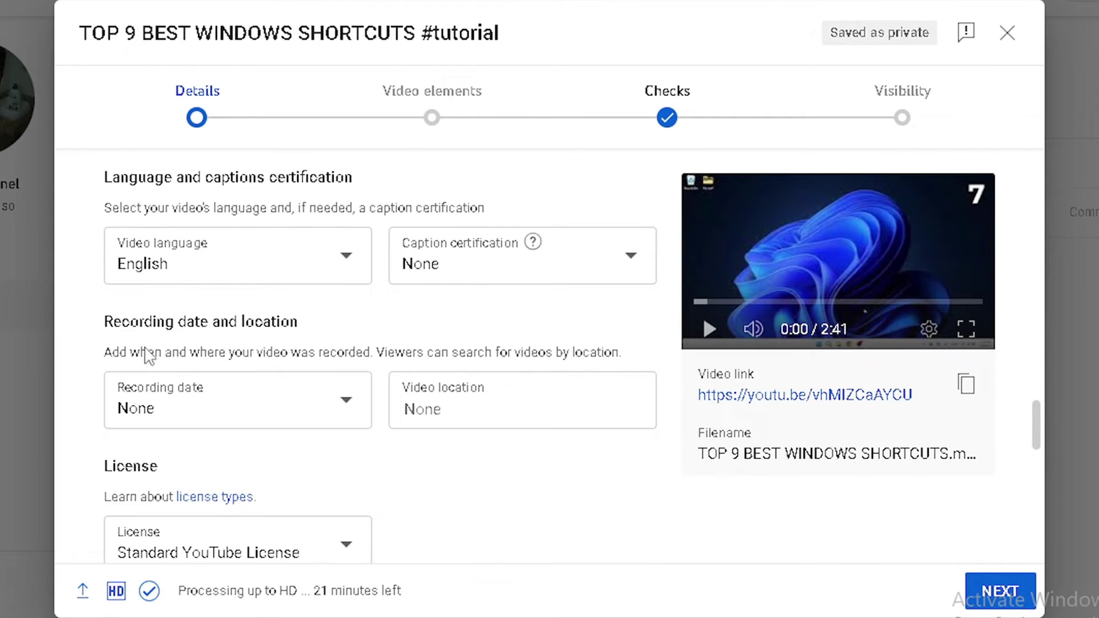
left_click(509, 412)
type("Rio de Ja")
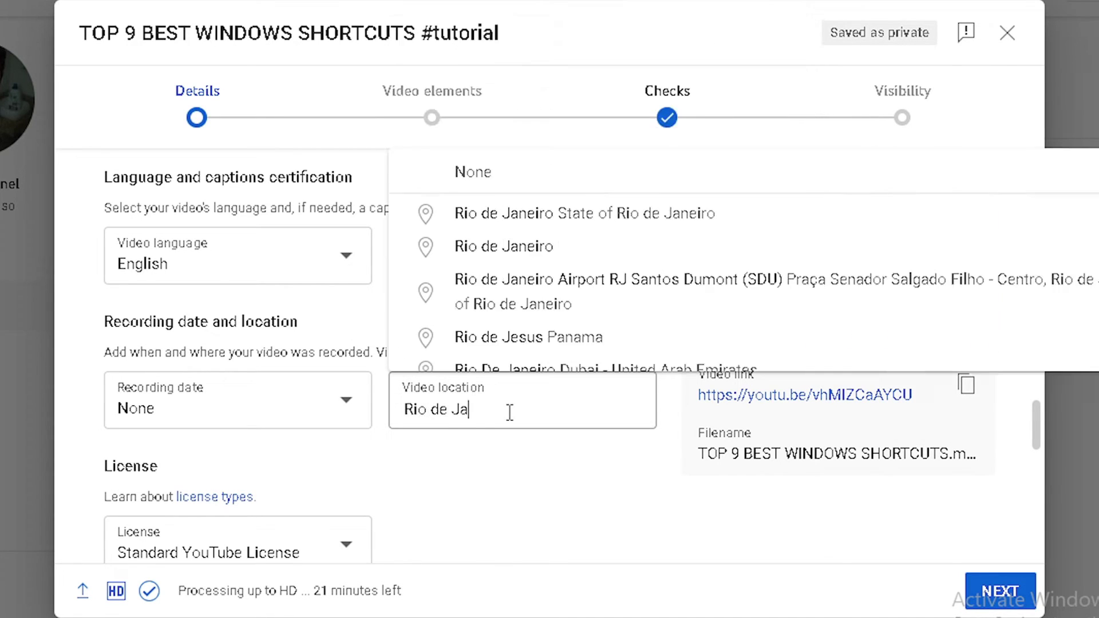
left_click(503, 246)
left_click(215, 400)
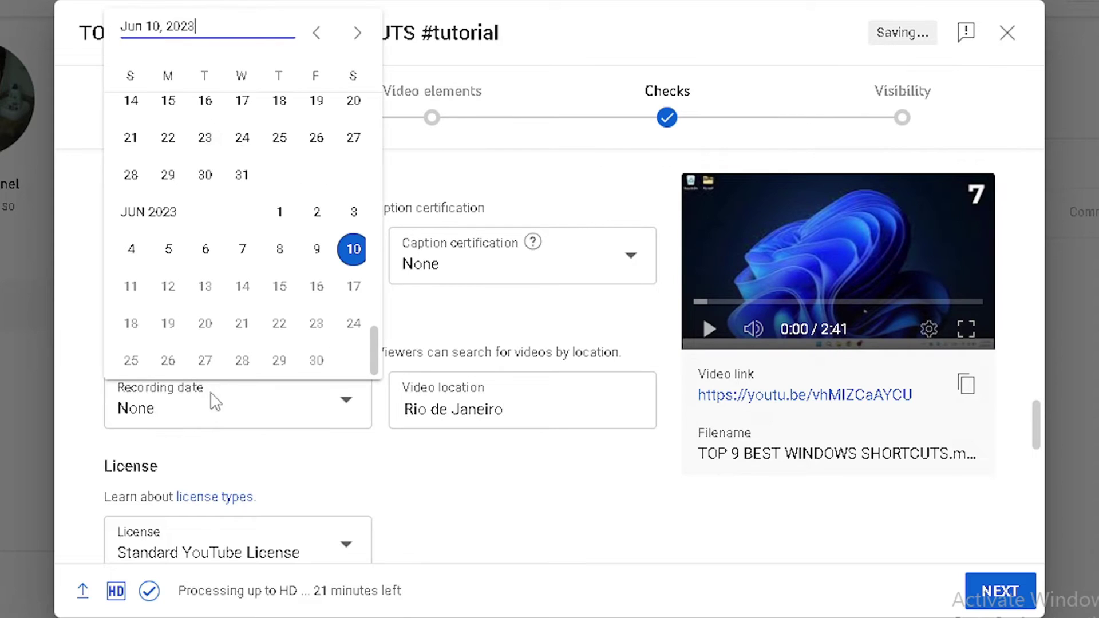
Step: Set the video category to Education
scroll(257, 412, "down", 5)
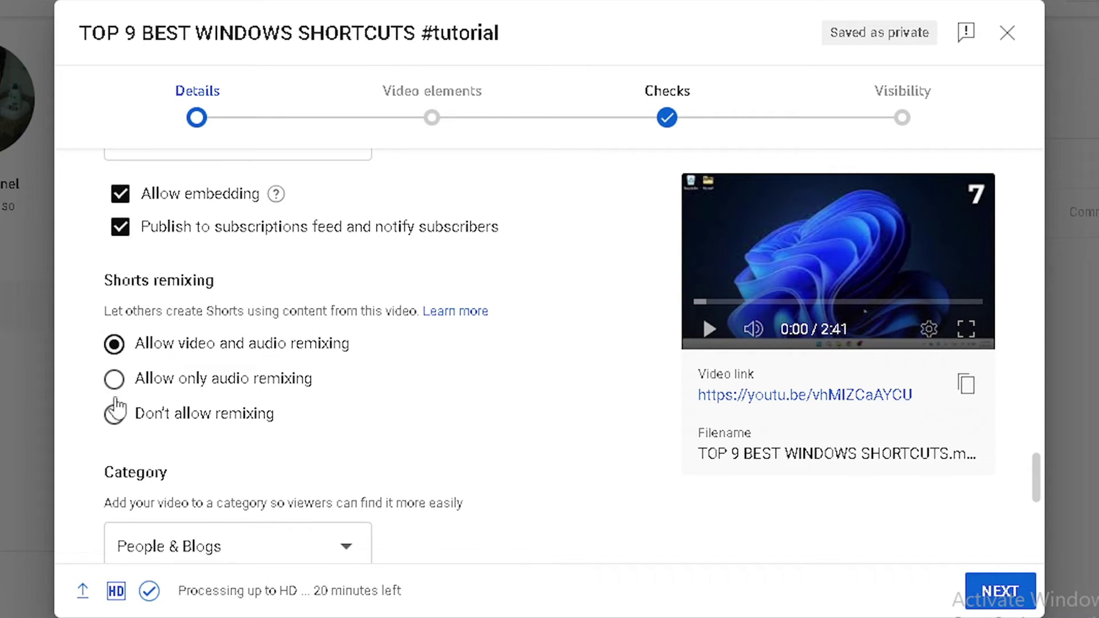
scroll(175, 465, "down", 2)
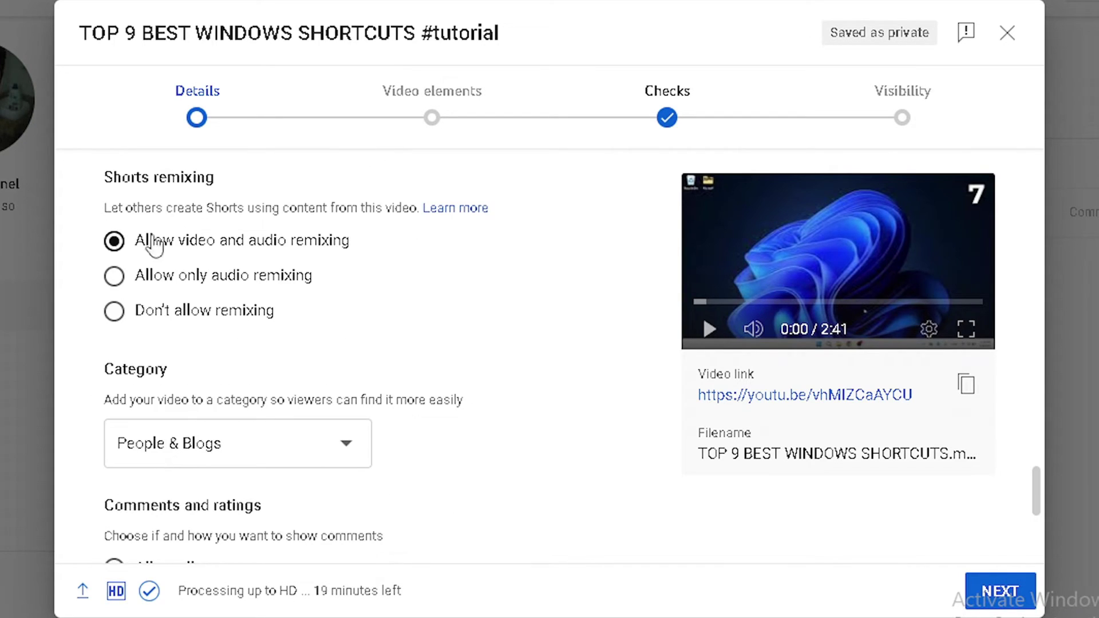
left_click(163, 452)
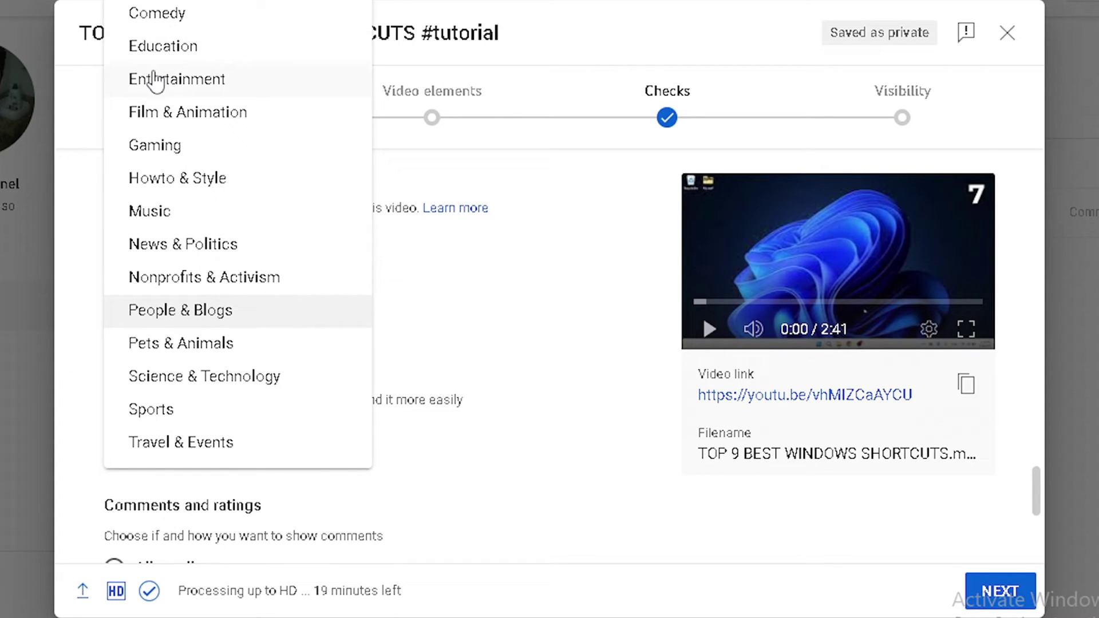
left_click(163, 54)
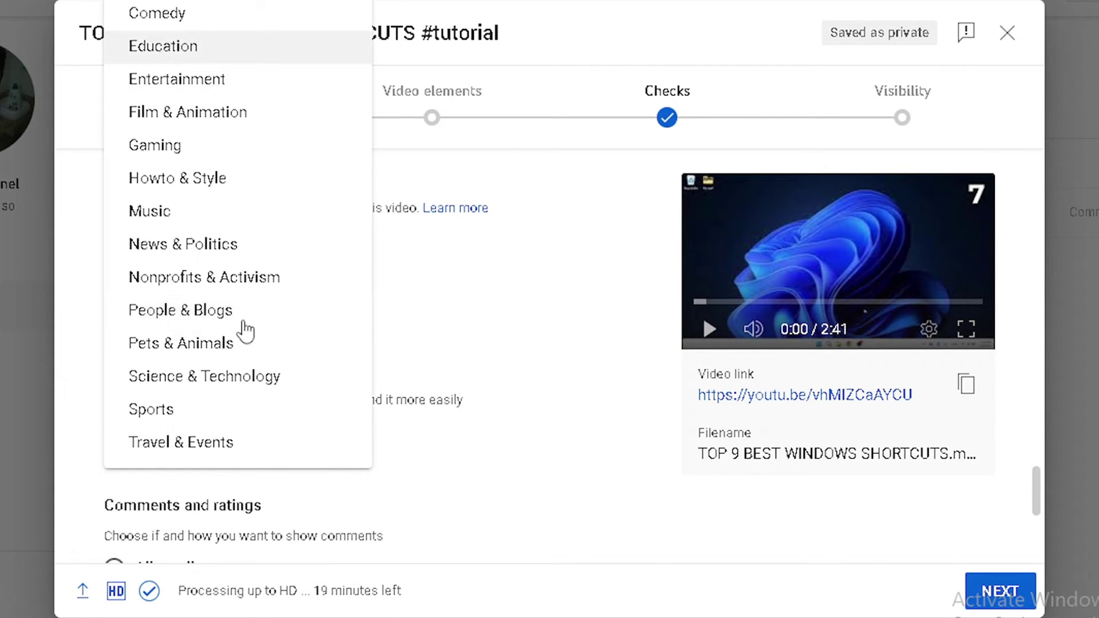
scroll(287, 393, "down", 6)
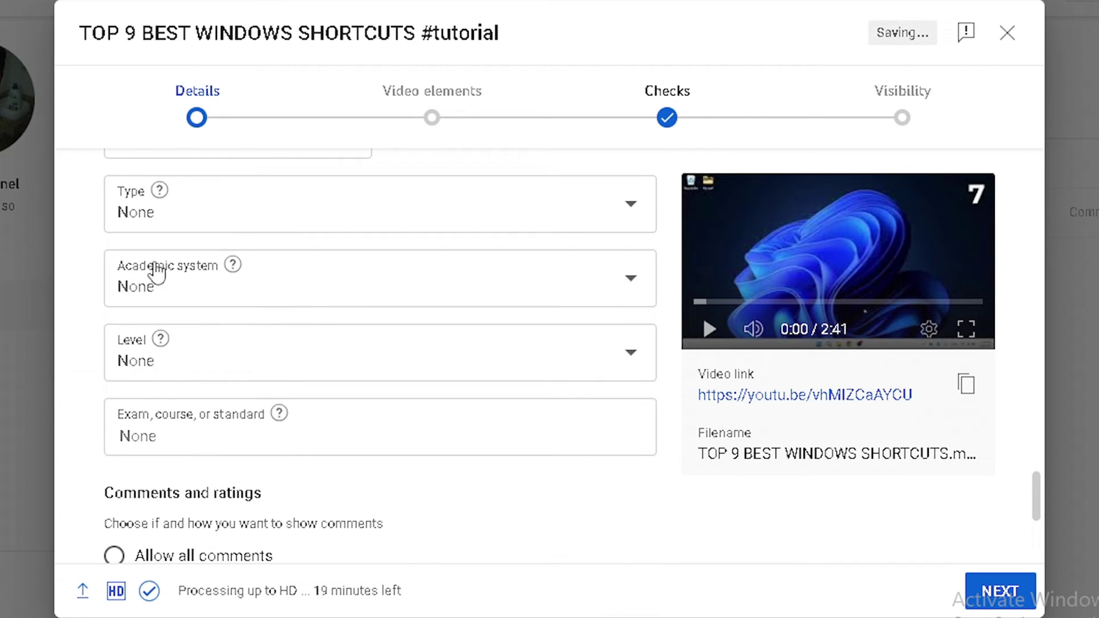
Step: Change the video category to Comedy
scroll(169, 379, "up", 4)
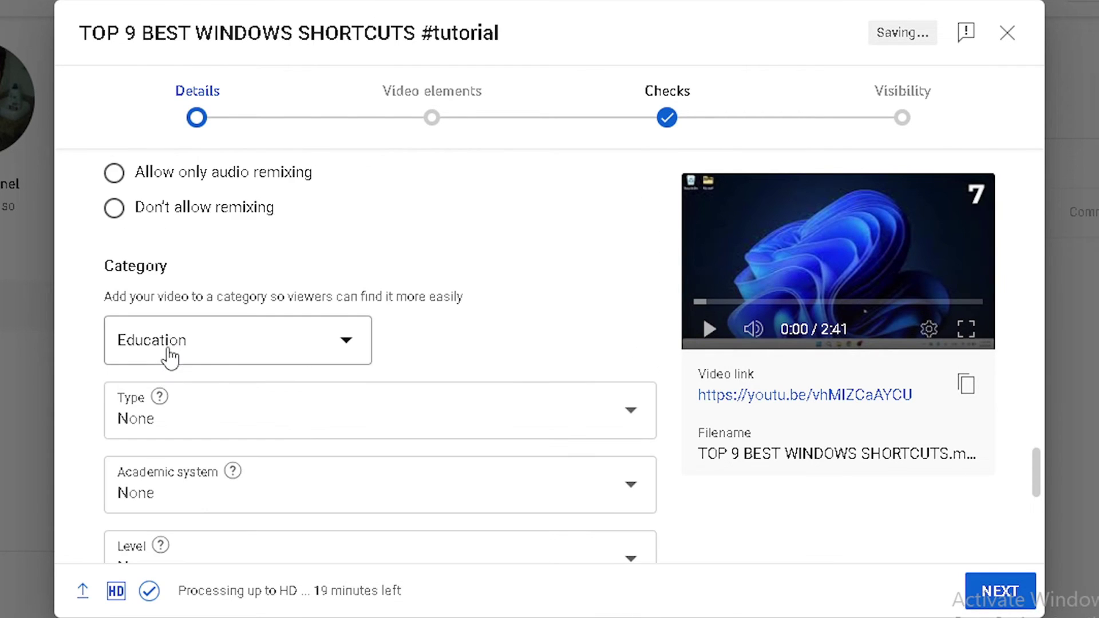
left_click(174, 352)
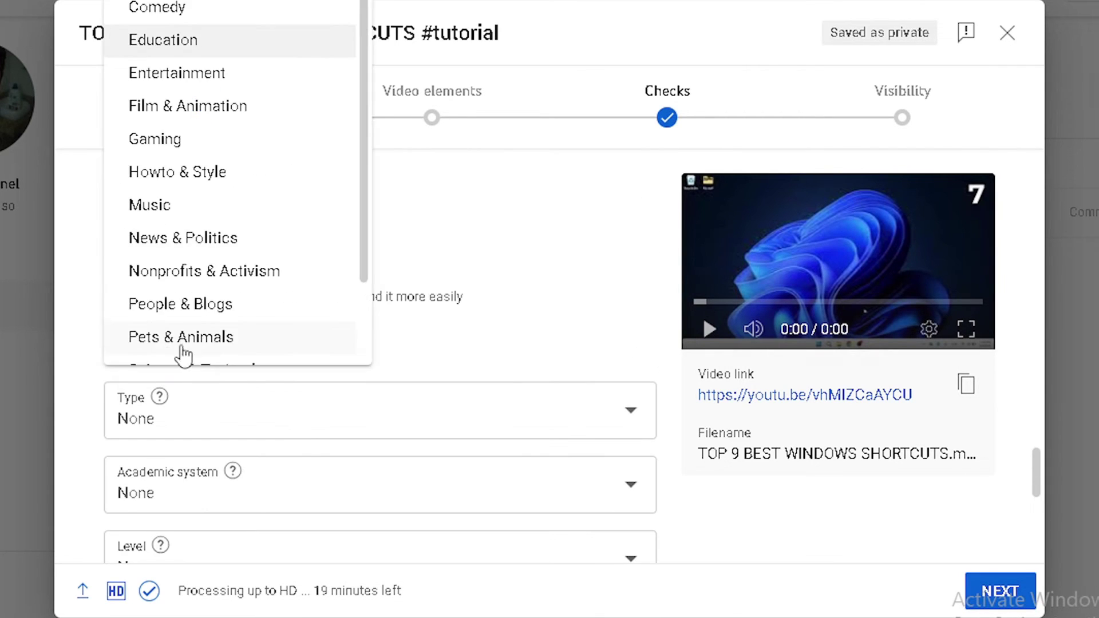
left_click(193, 12)
Step: Choose to hold all comments for review and check the comment sorting options
scroll(147, 253, "down", 5)
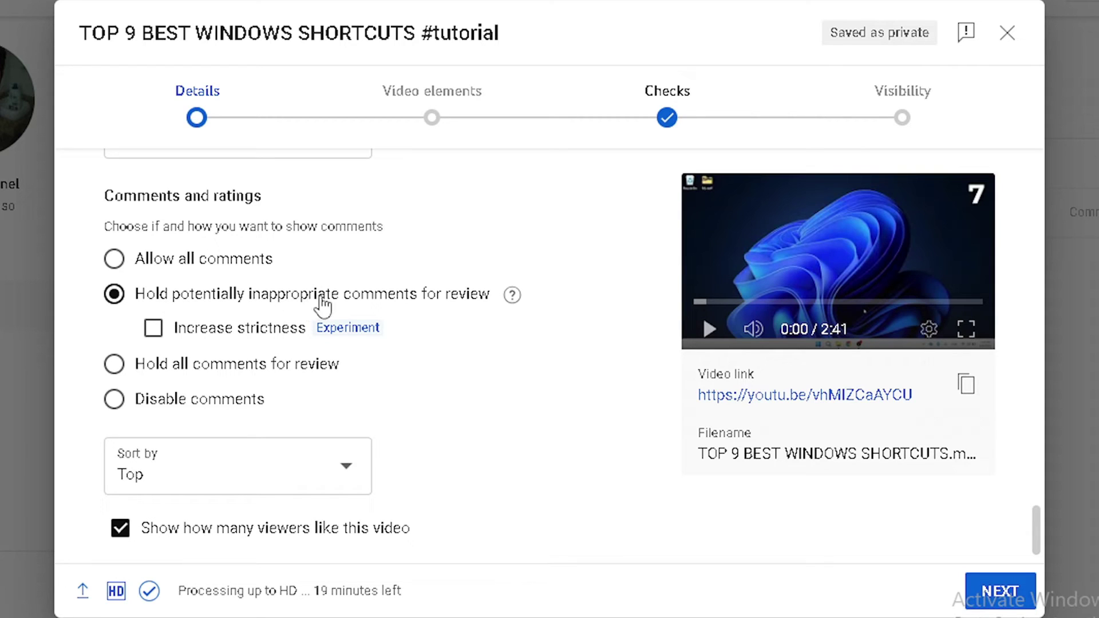
left_click(139, 372)
scroll(240, 441, "down", 1)
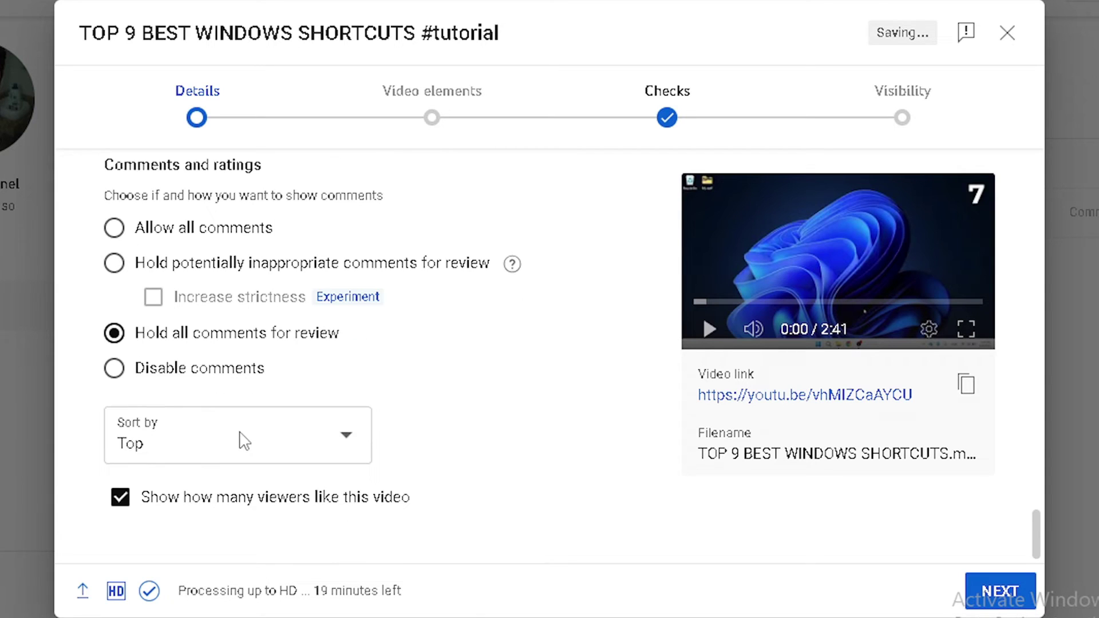
left_click(211, 448)
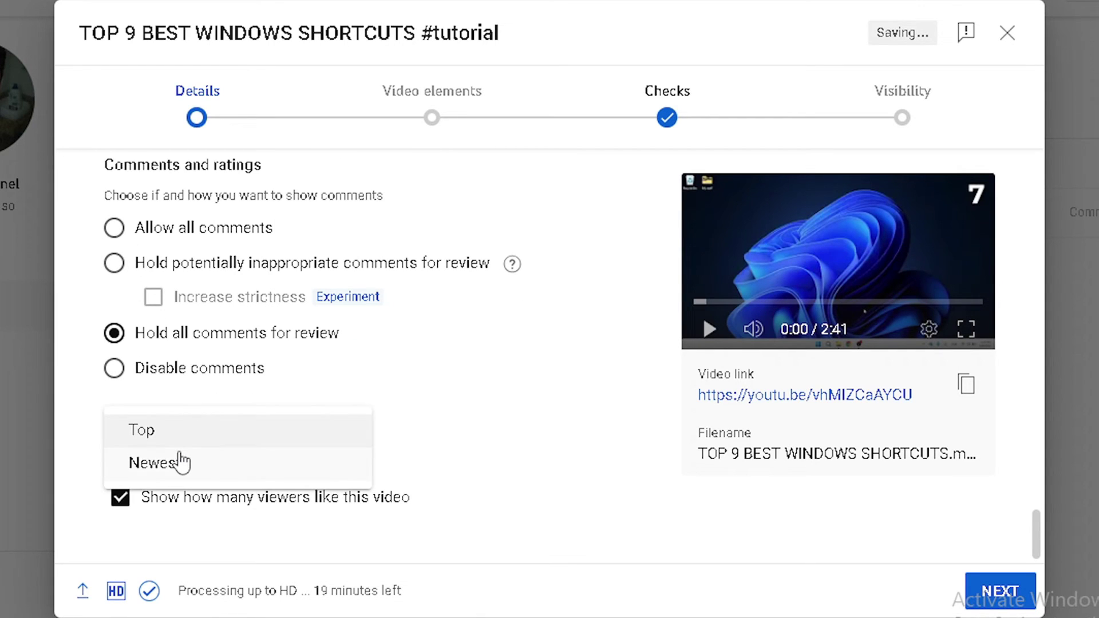
left_click(428, 449)
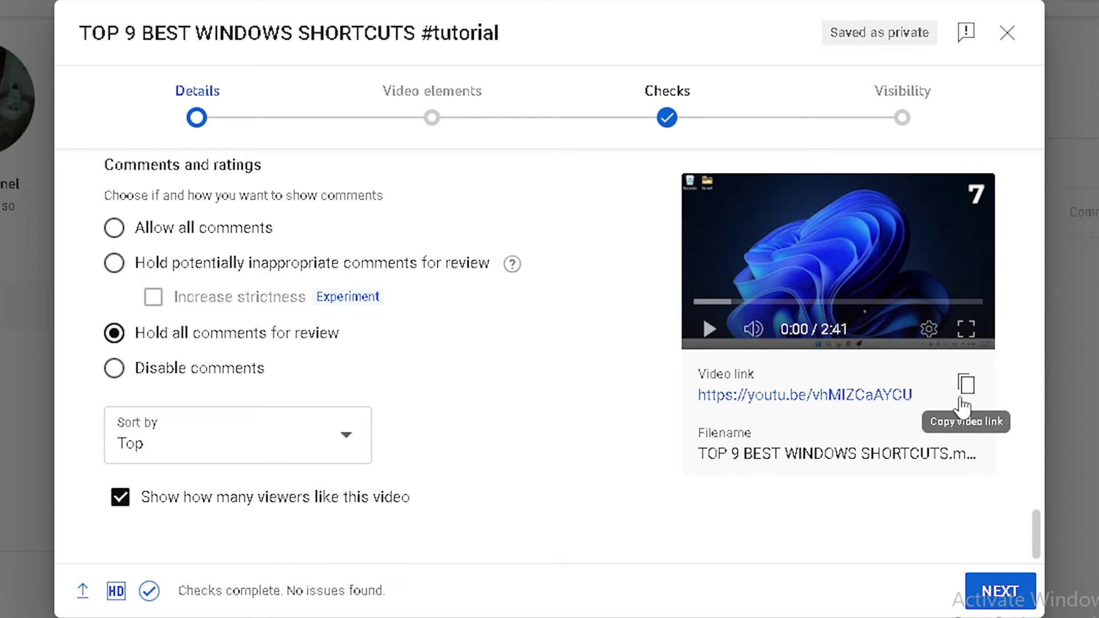
Step: Finish the details stage and proceed to the Video elements stage of the upload
left_click(986, 595)
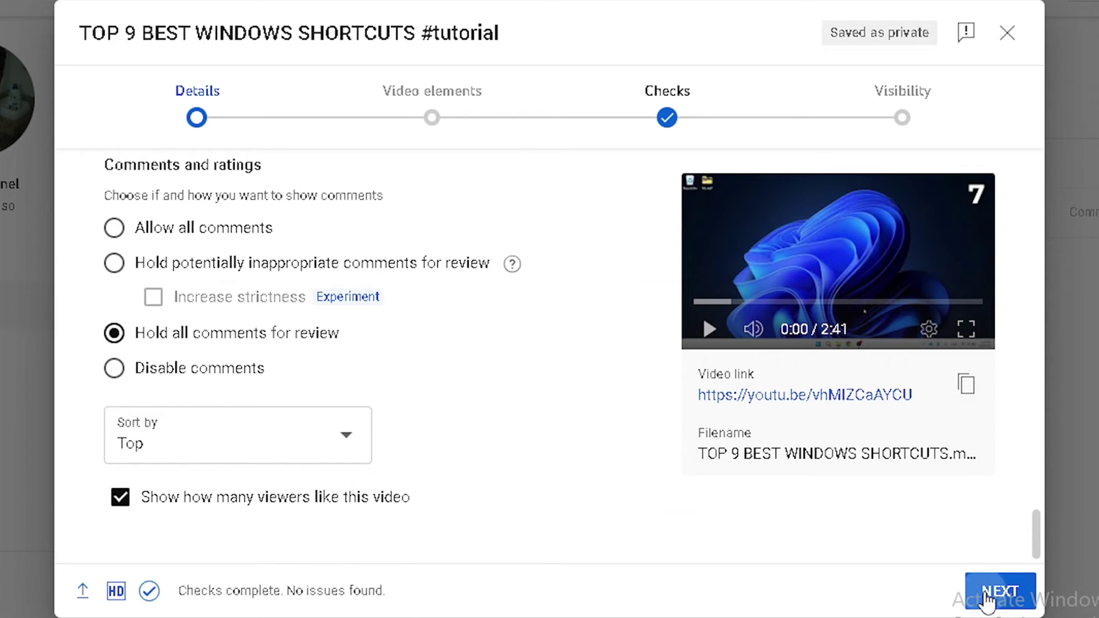
scroll(1035, 300, "down", 1)
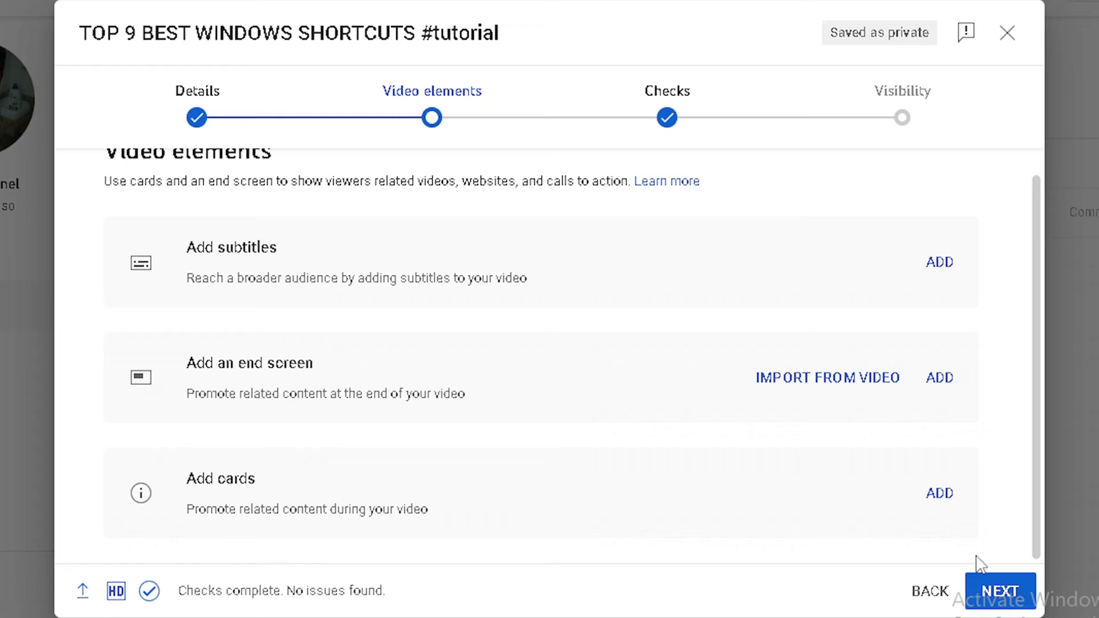
Step: Skip the Video elements stage, review the copyright check result, and proceed to the Visibility stage
left_click(985, 585)
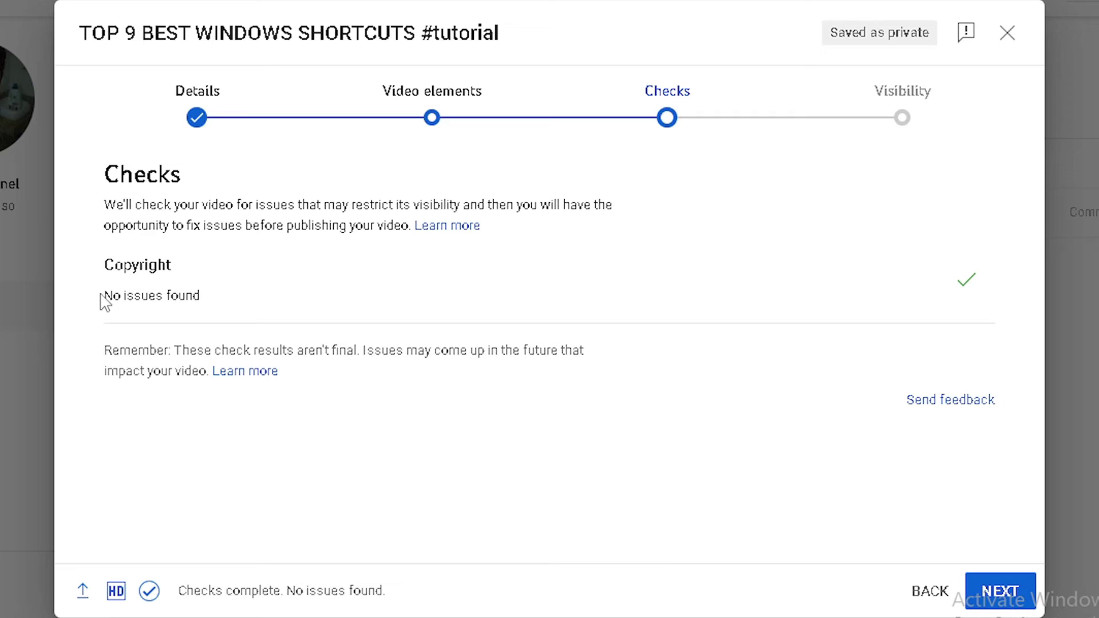
left_click_drag(104, 295, 144, 294)
left_click(388, 387)
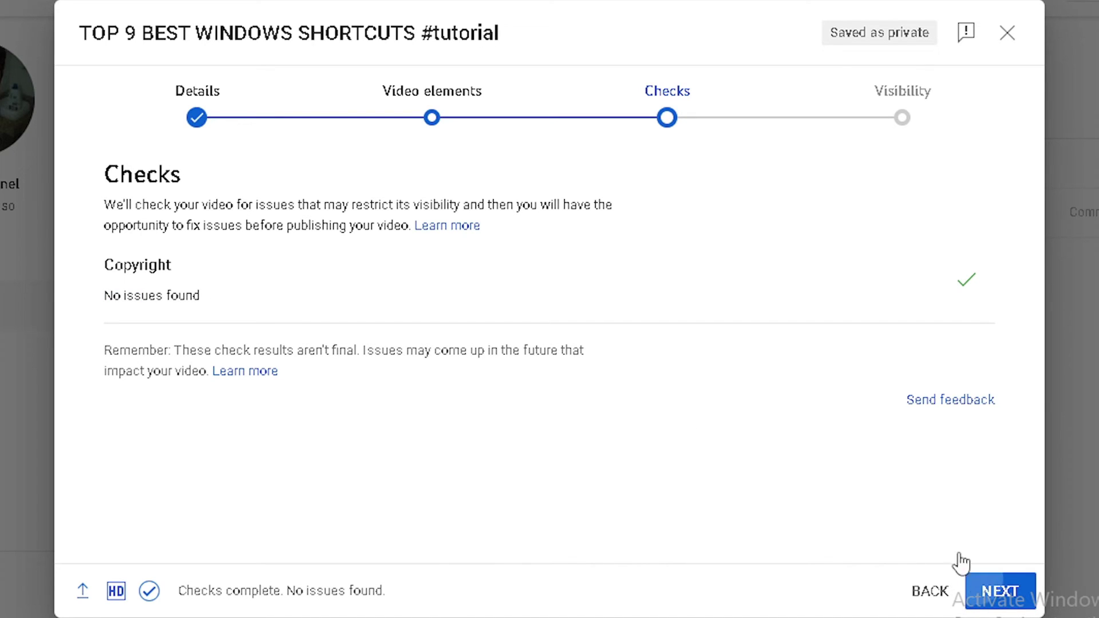
left_click(968, 577)
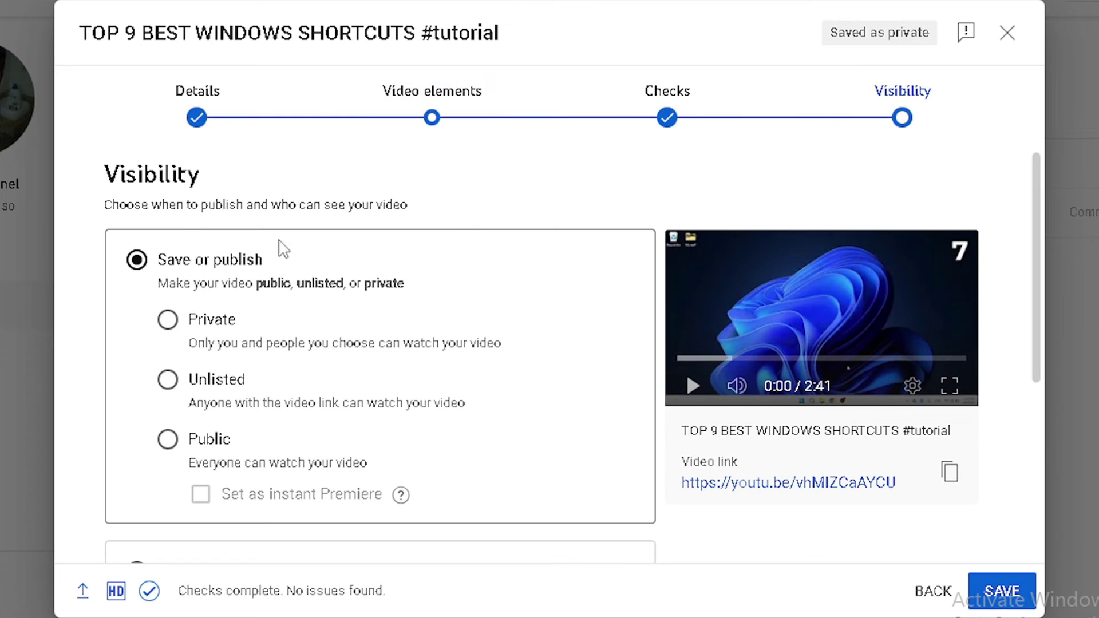
Step: Try the Private and Unlisted visibility options, choose Public, and toggle the instant Premiere option on and off
left_click(167, 319)
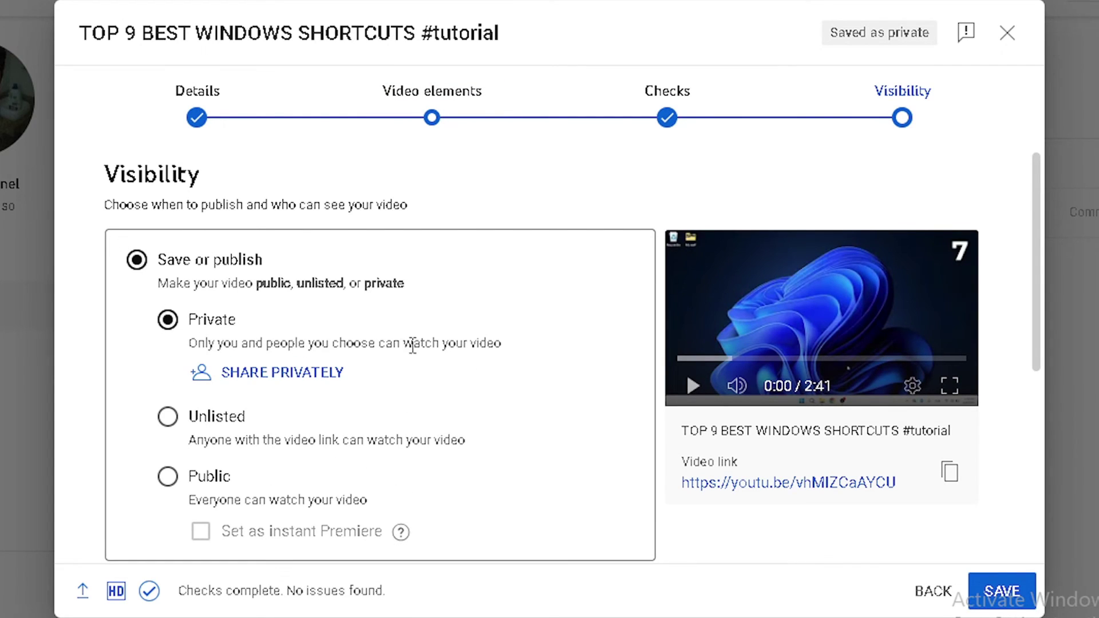
left_click(167, 417)
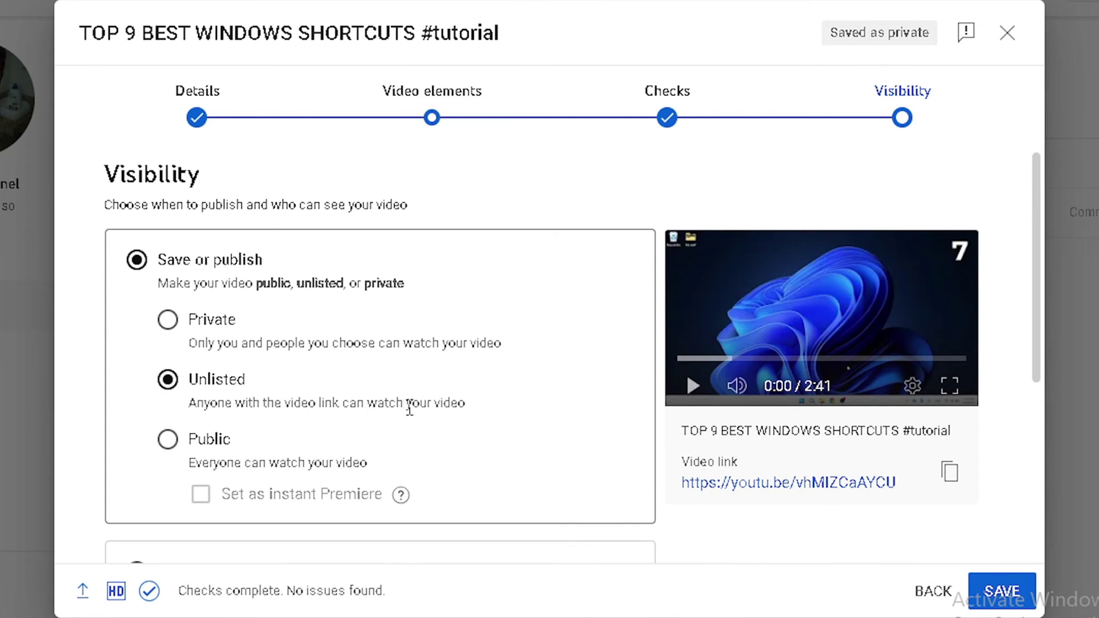
left_click(169, 440)
scroll(227, 380, "down", 3)
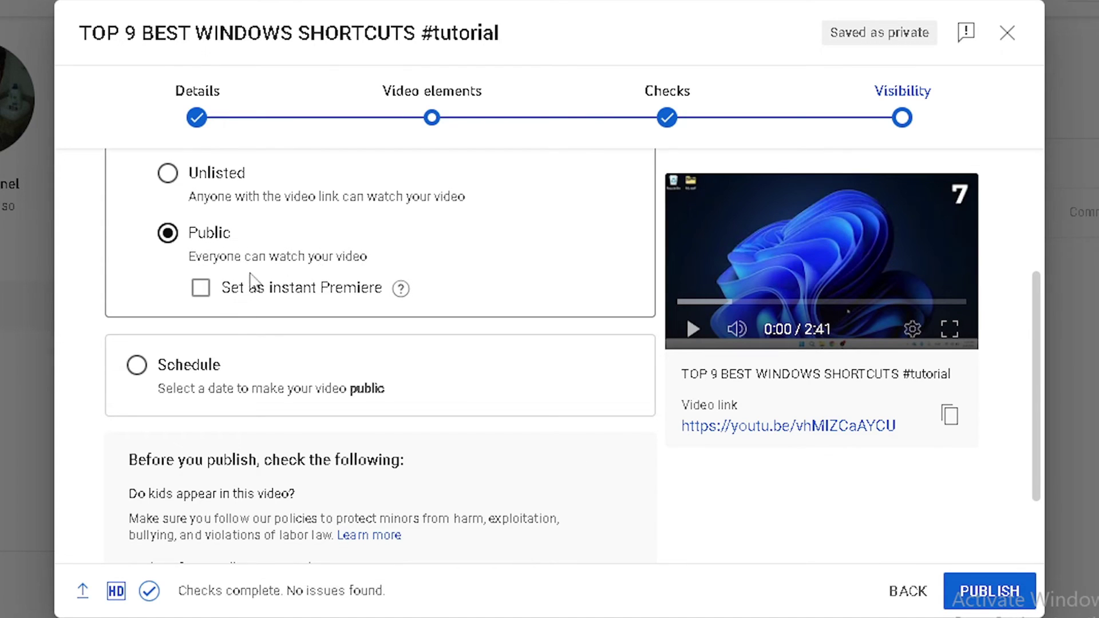
left_click(200, 286)
left_click(201, 290)
Step: Try the Schedule publishing option and look through its date calendar without picking another date
left_click(172, 365)
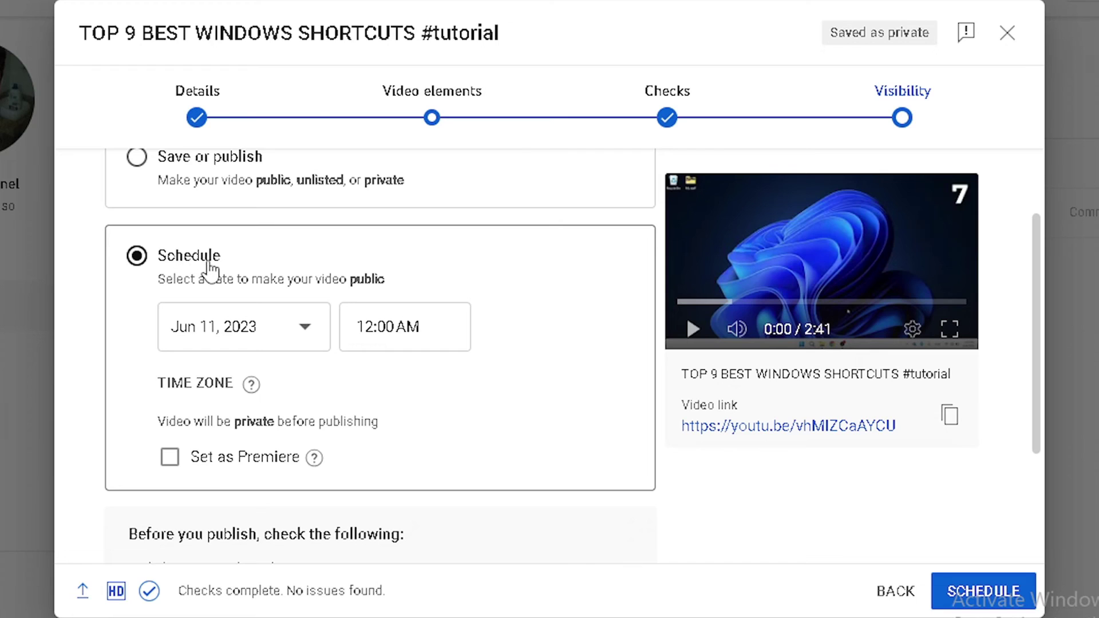
left_click(229, 333)
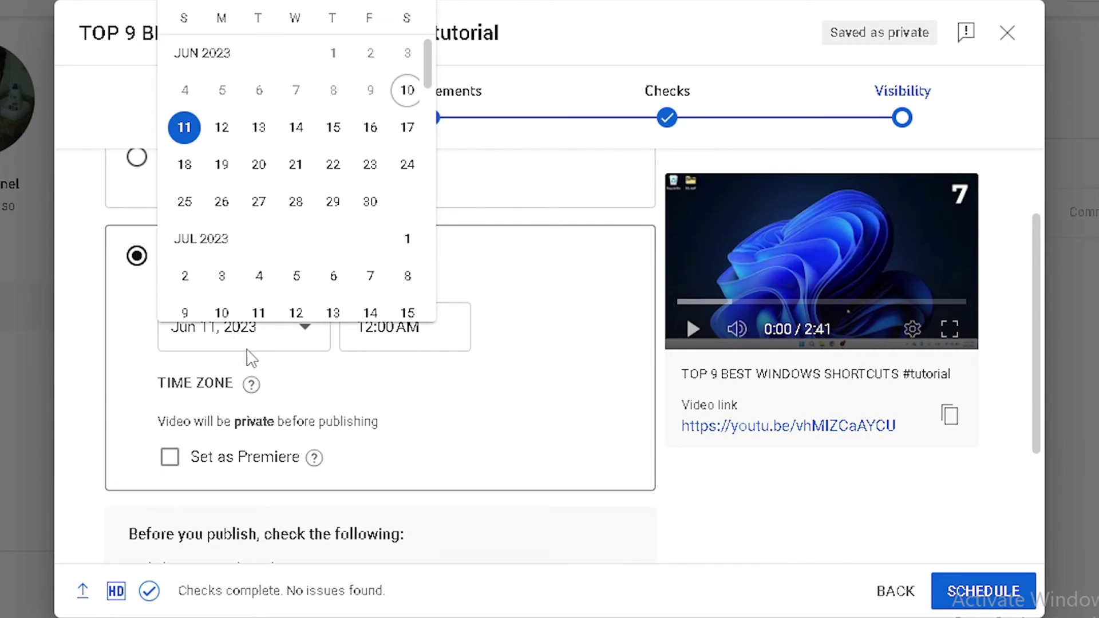
left_click(408, 336)
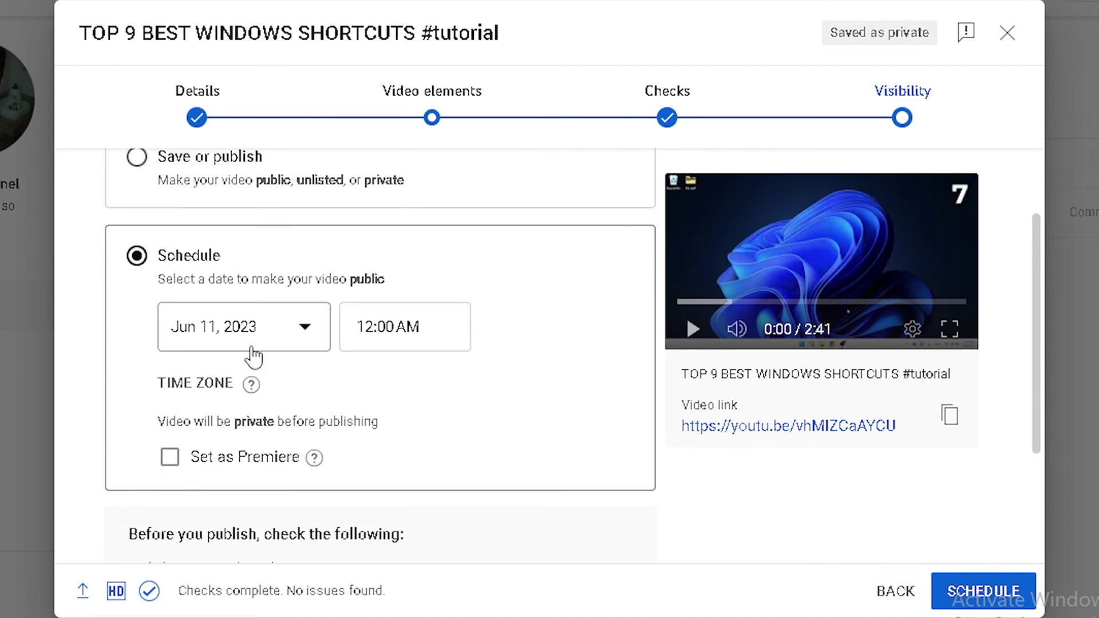
Step: Return to the Save or publish option, set the visibility to Private, and save the video
scroll(274, 441, "up", 2)
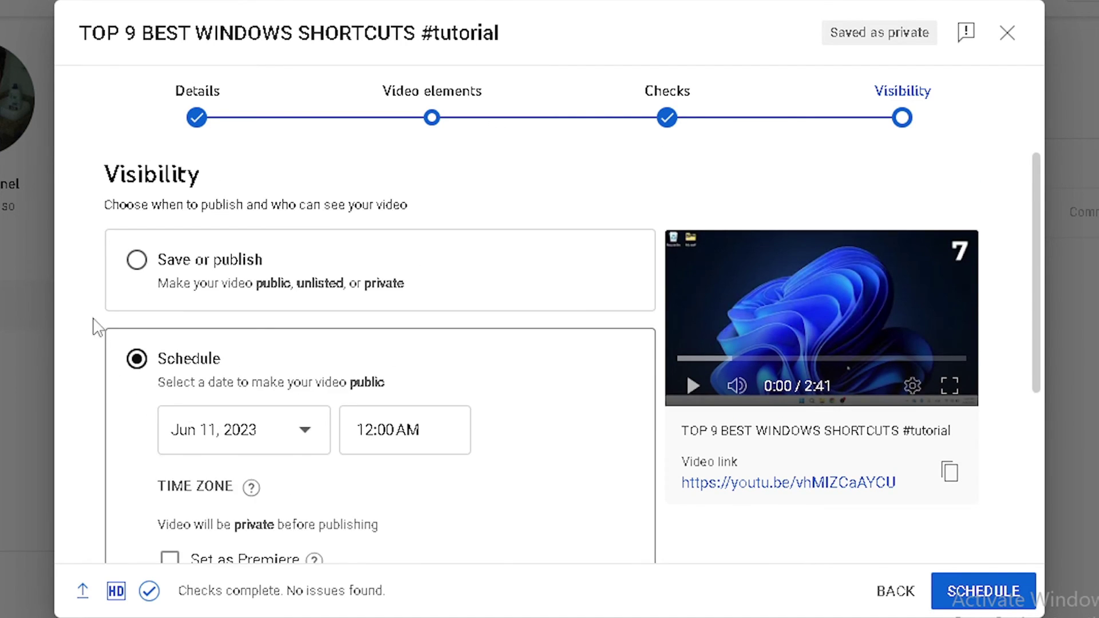
left_click(137, 262)
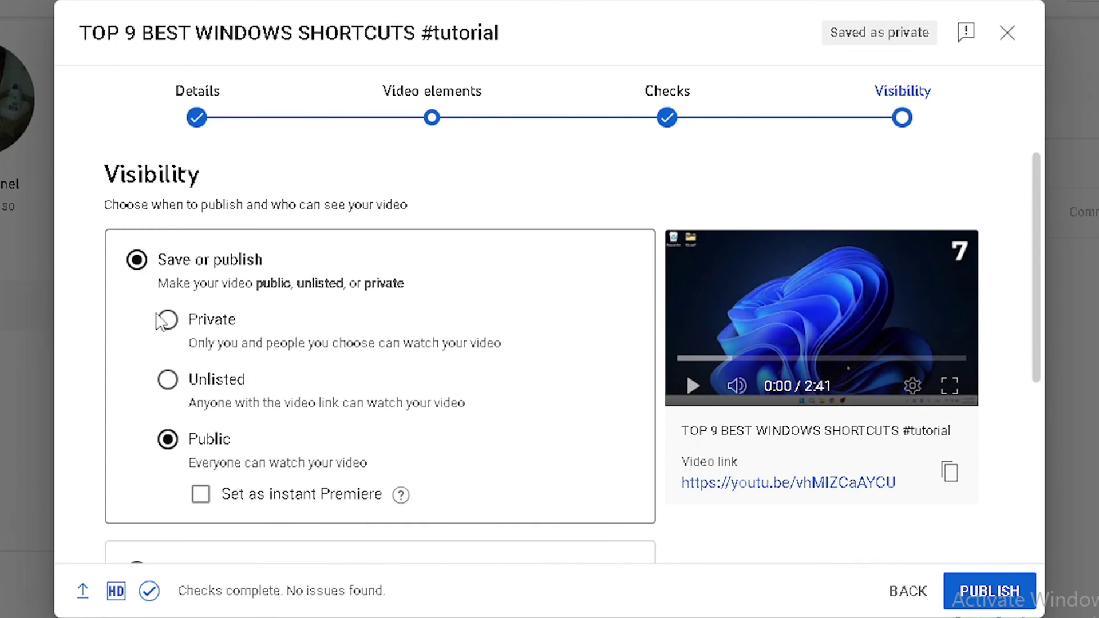
left_click(167, 321)
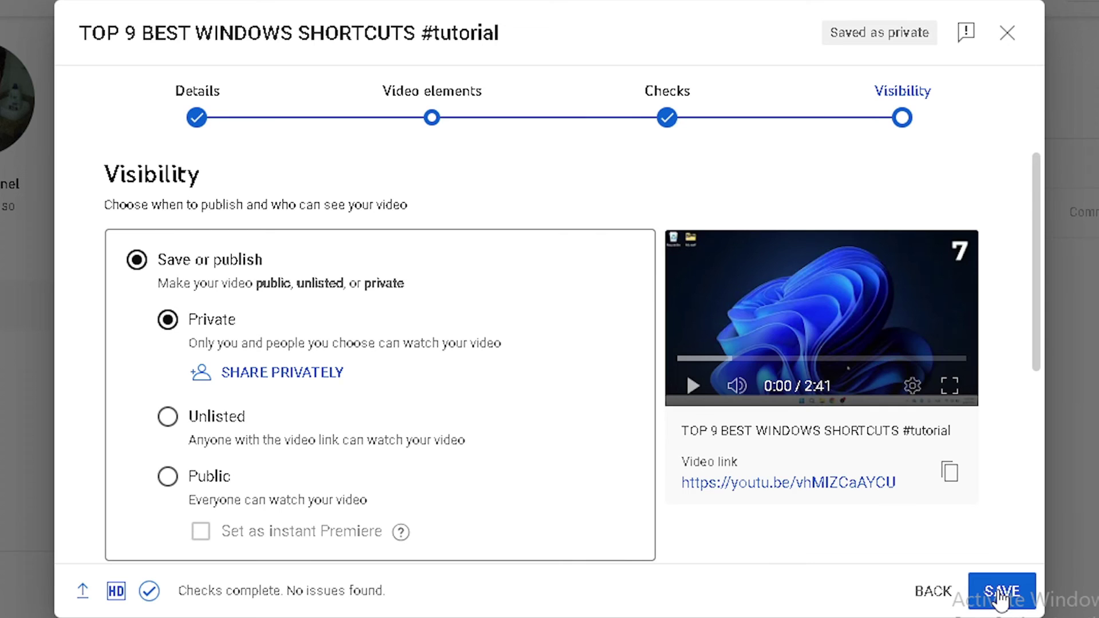
left_click(999, 595)
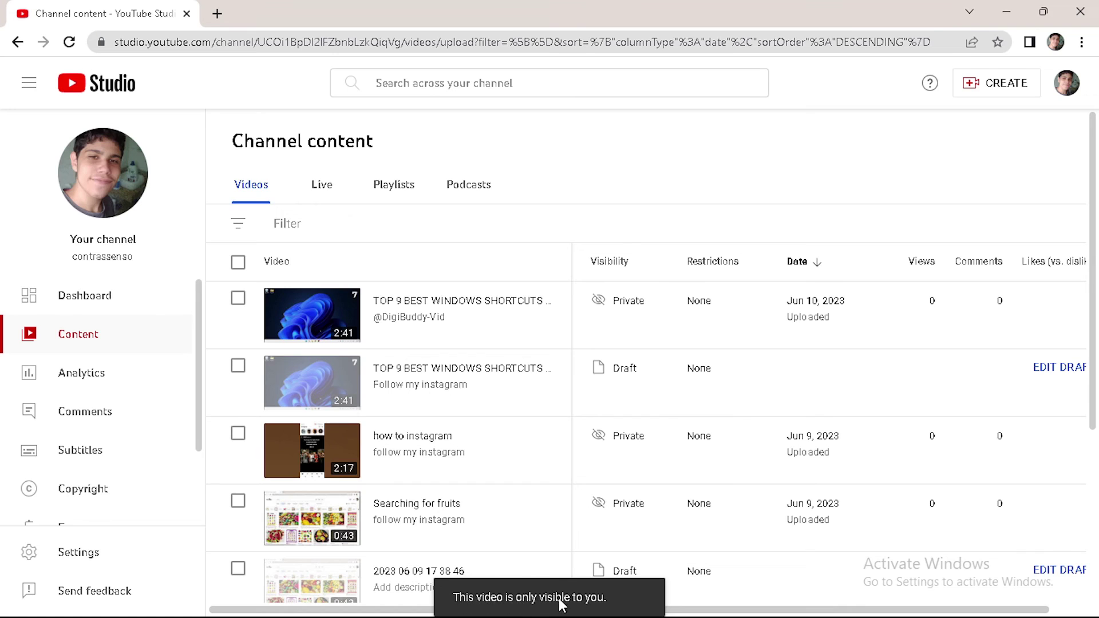
Step: View the uploaded private video's details page, go back to the channel content list, and open the video in a new tab
left_click(317, 306)
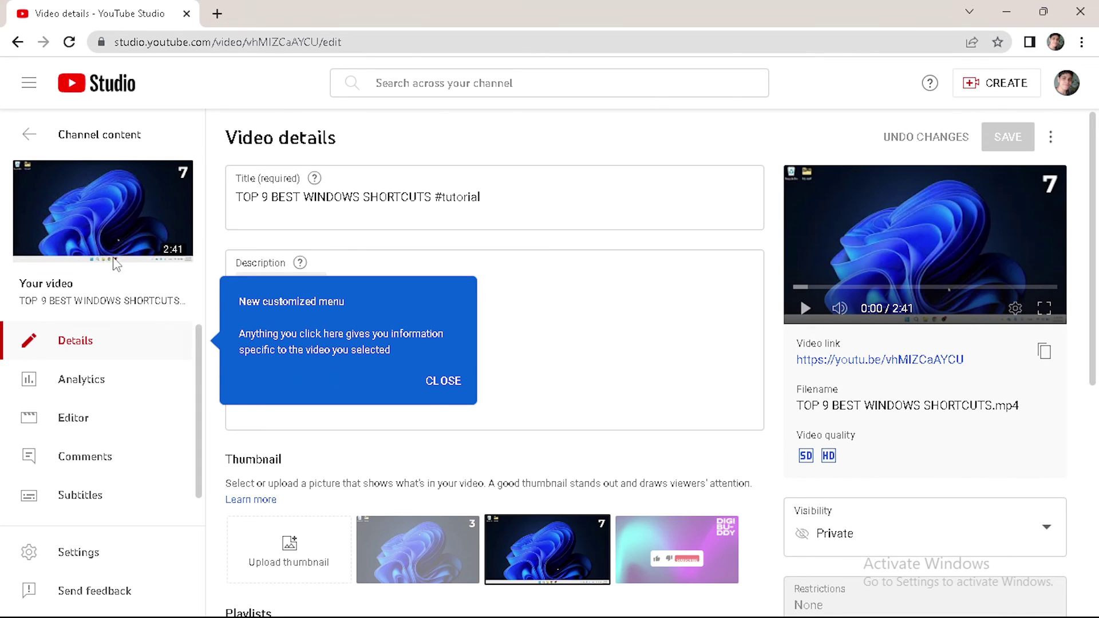
left_click(22, 135)
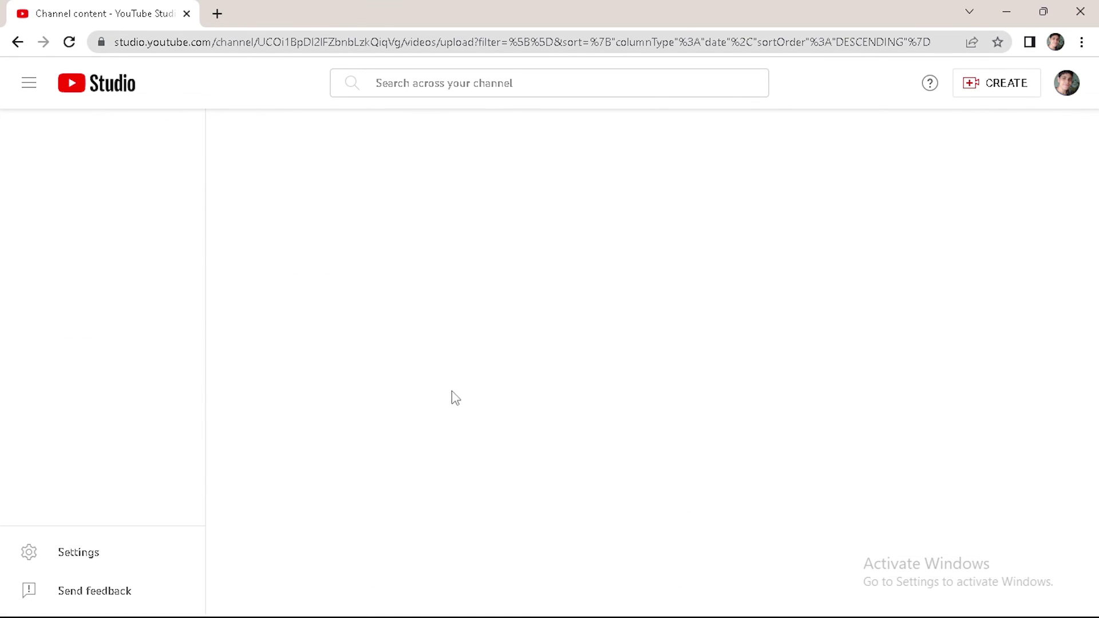
left_click(496, 330)
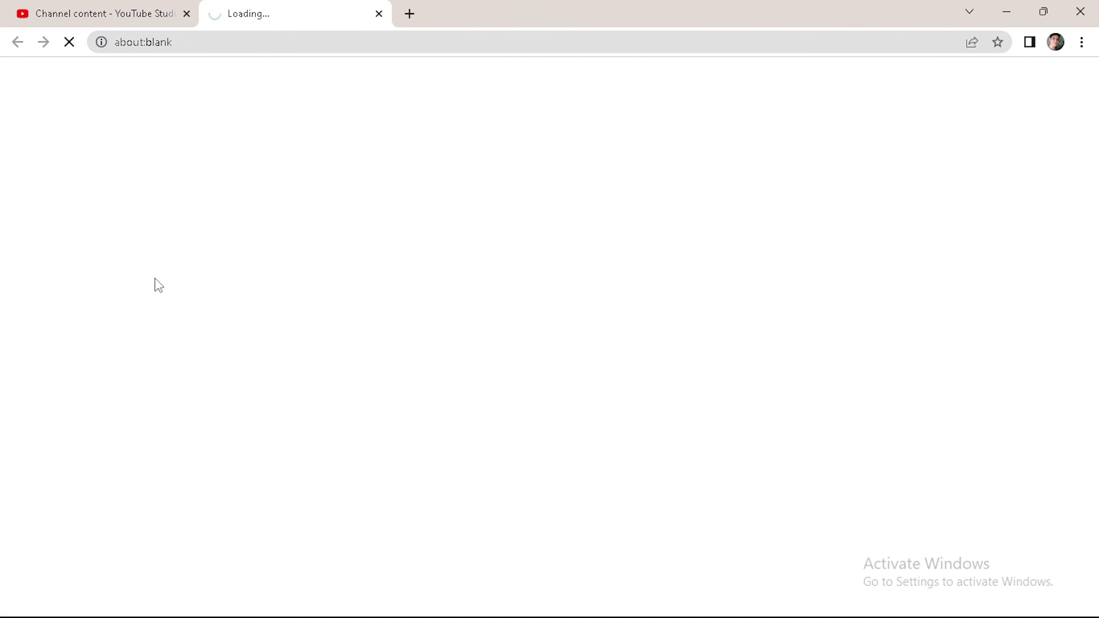